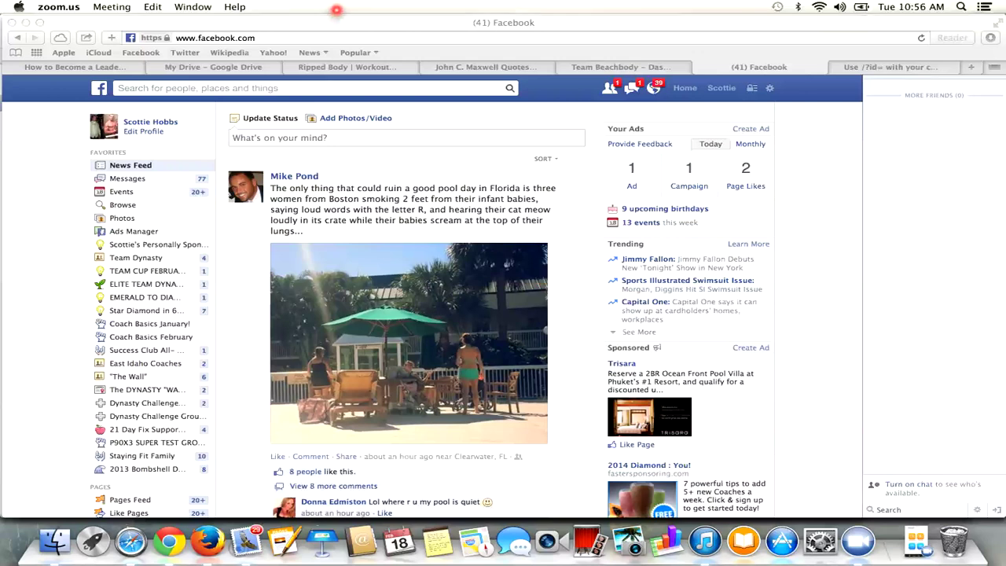
click(795, 7)
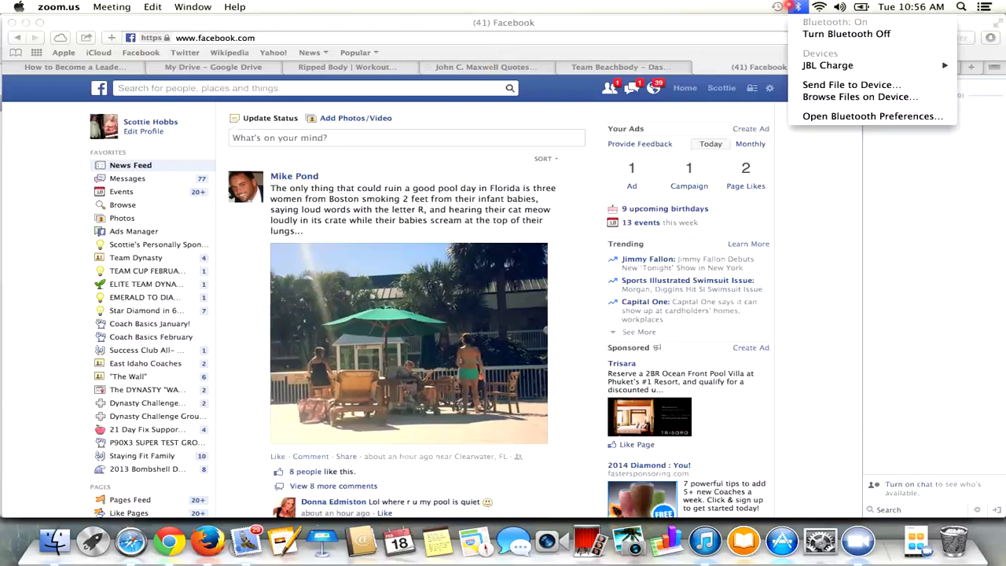
click(695, 6)
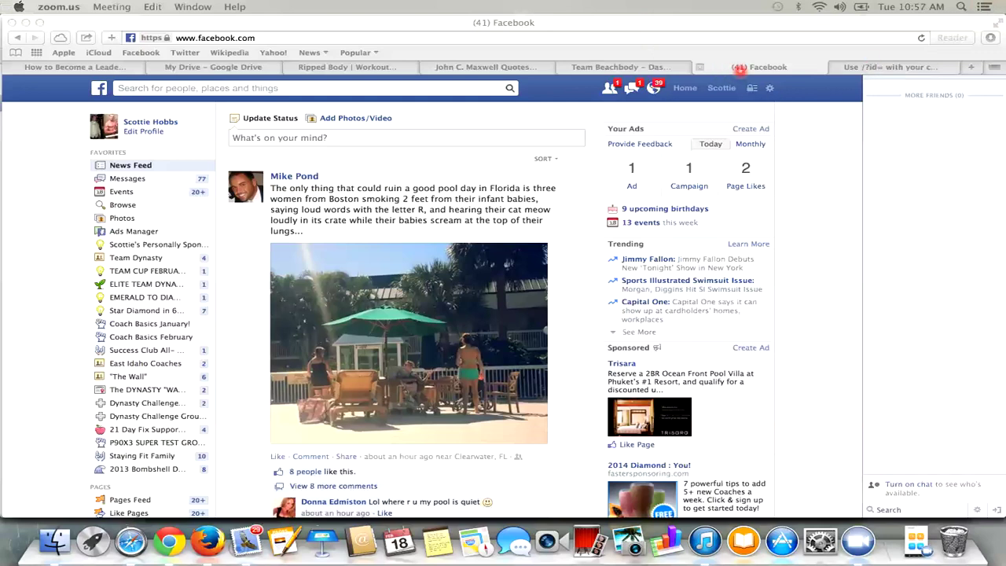
click(641, 67)
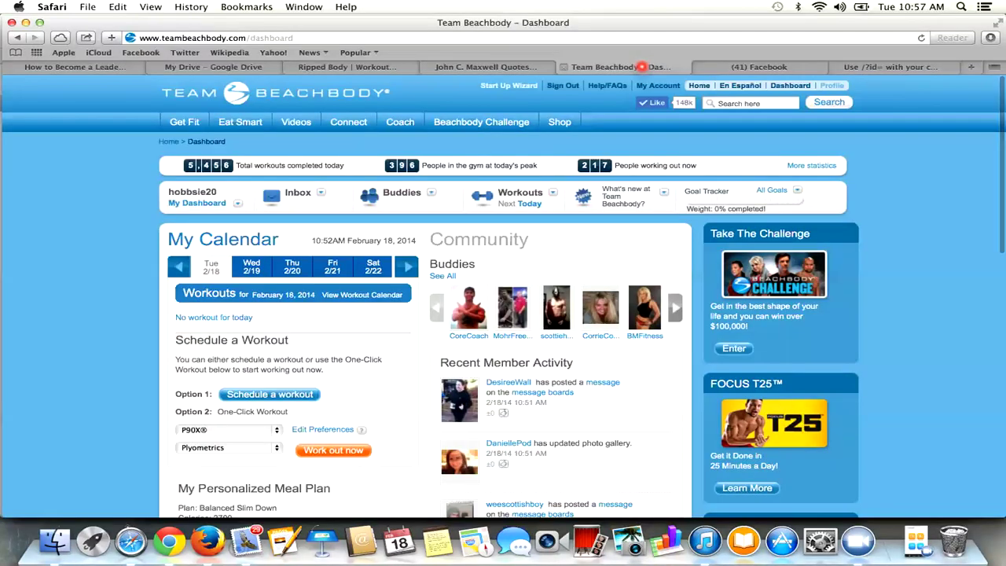
click(853, 67)
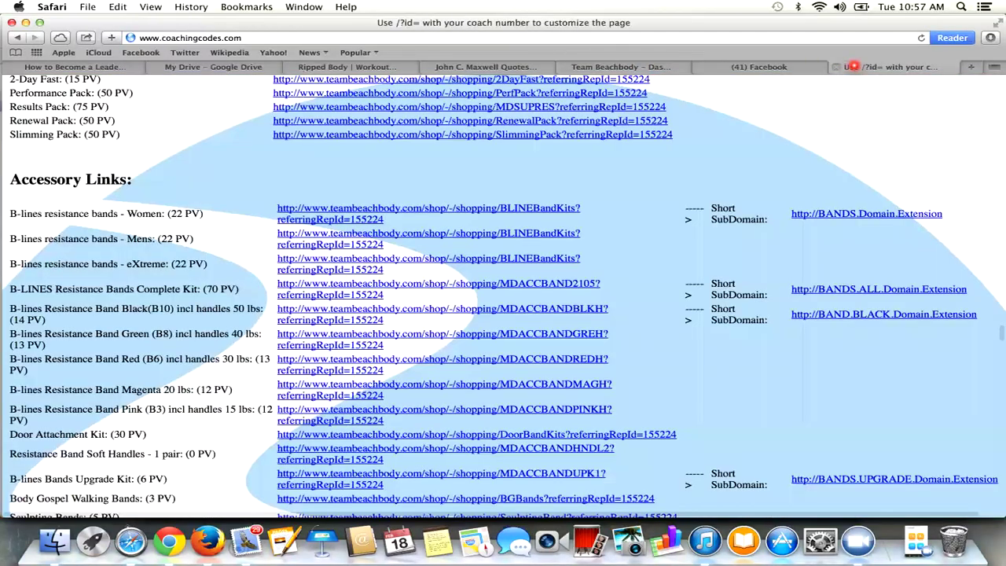
Switch to Chrome and open the 21 Day Fix professional ad banners from the coach office's Marketing Tools page.
click(169, 540)
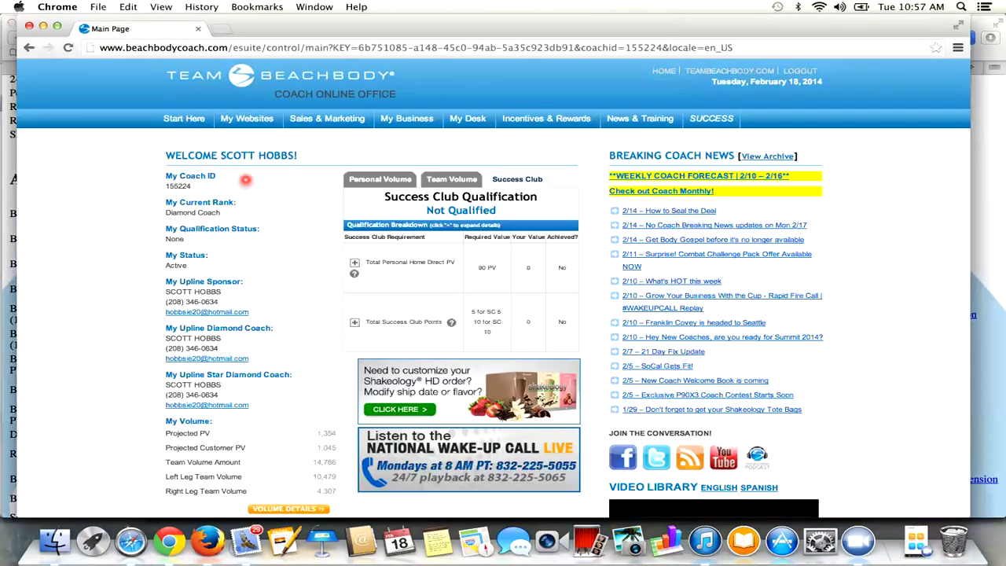
mouse_move(339, 118)
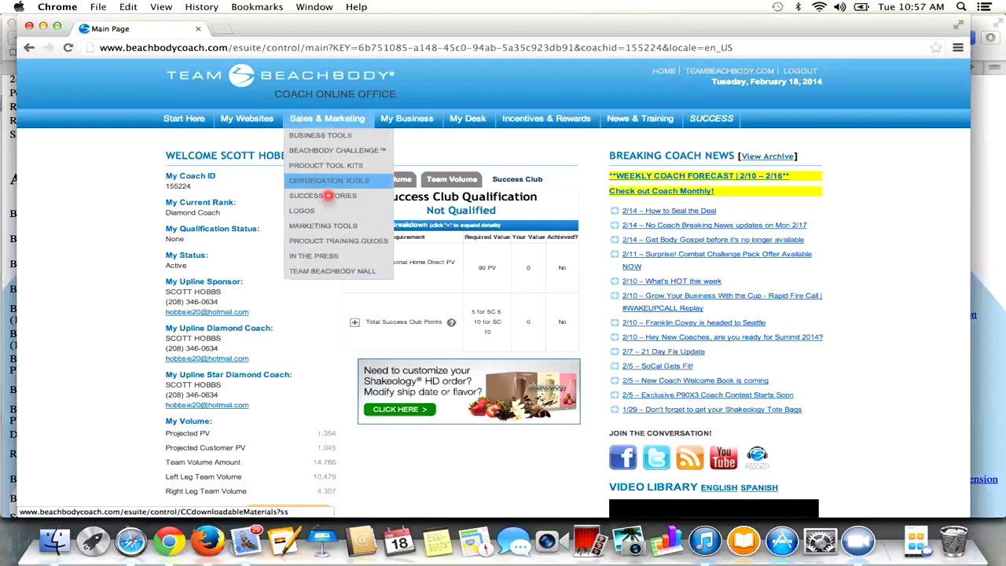
click(319, 225)
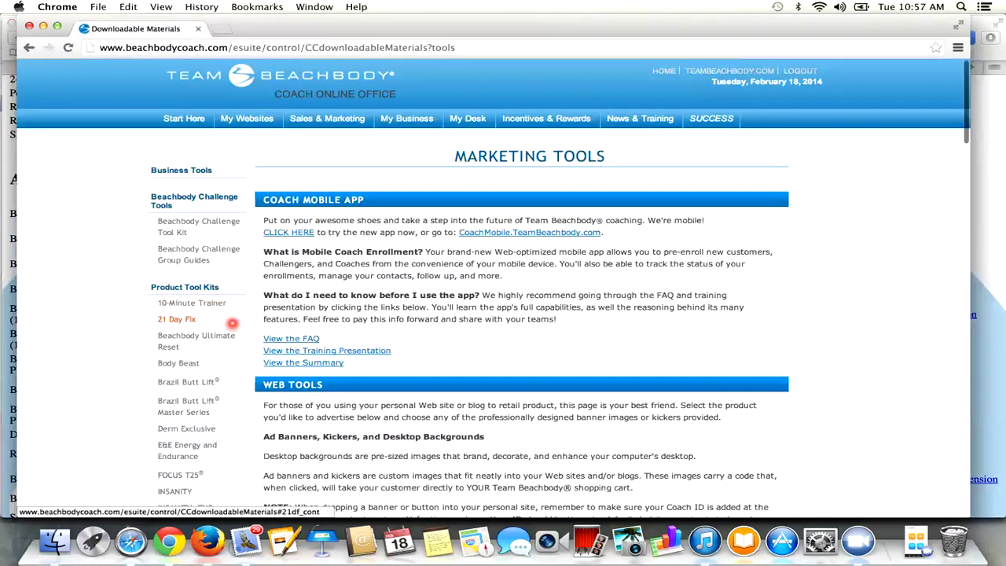
scroll(232, 318, down, 10)
scroll(397, 370, down, 5)
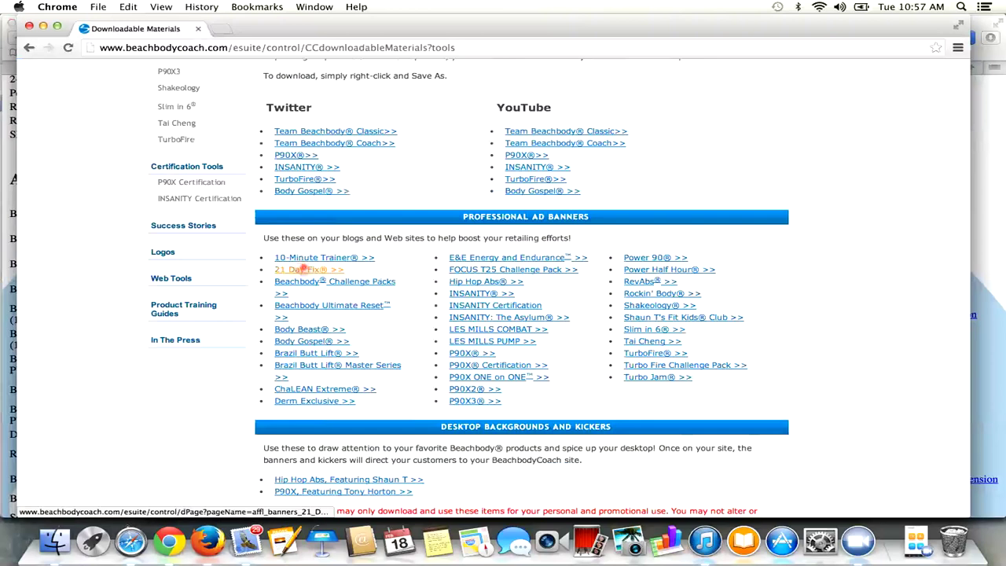
click(303, 268)
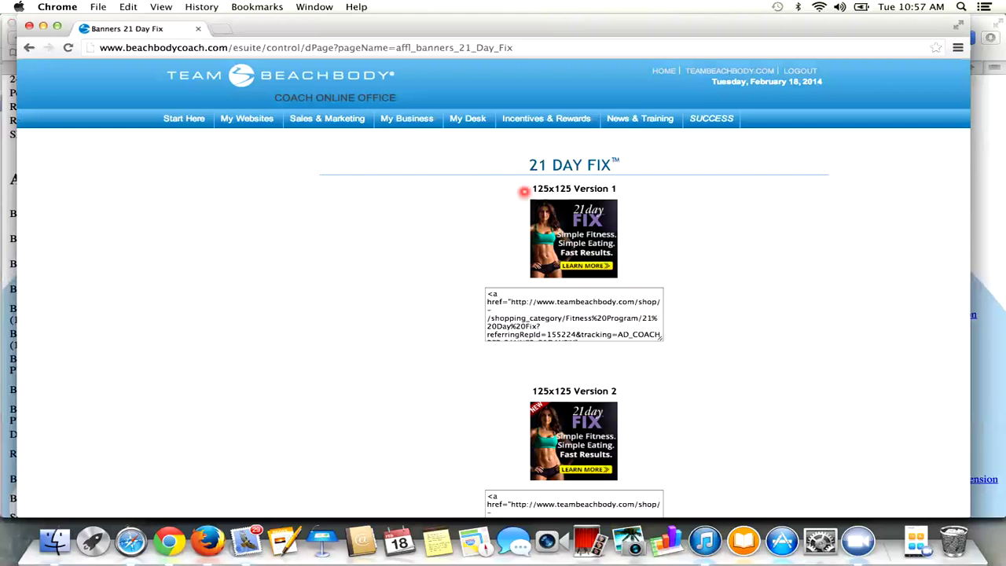
Examine the available 21 Day Fix banner sizes and versions together with their embed codes.
scroll(600, 334, down, 3)
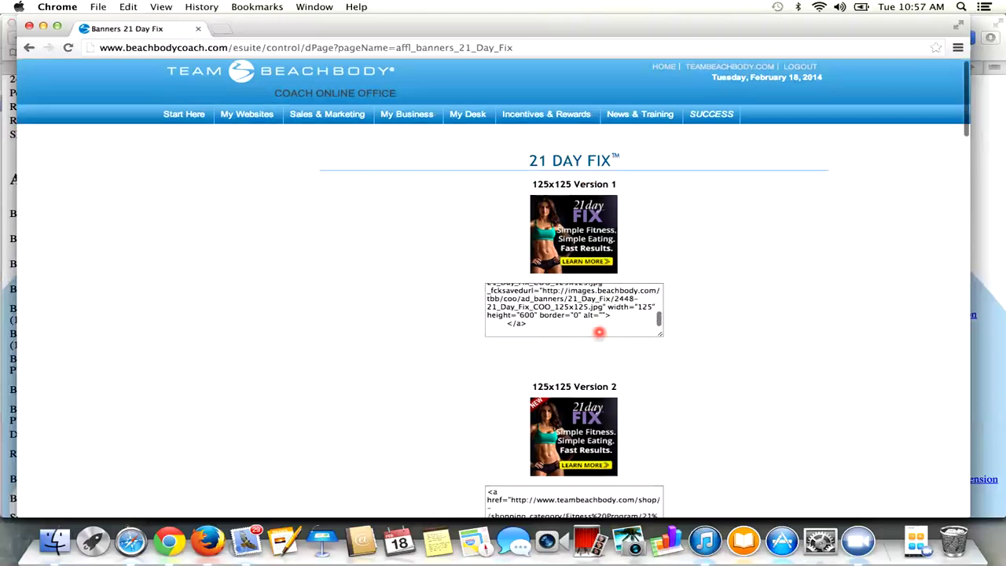
scroll(696, 388, down, 5)
scroll(696, 388, down, 3)
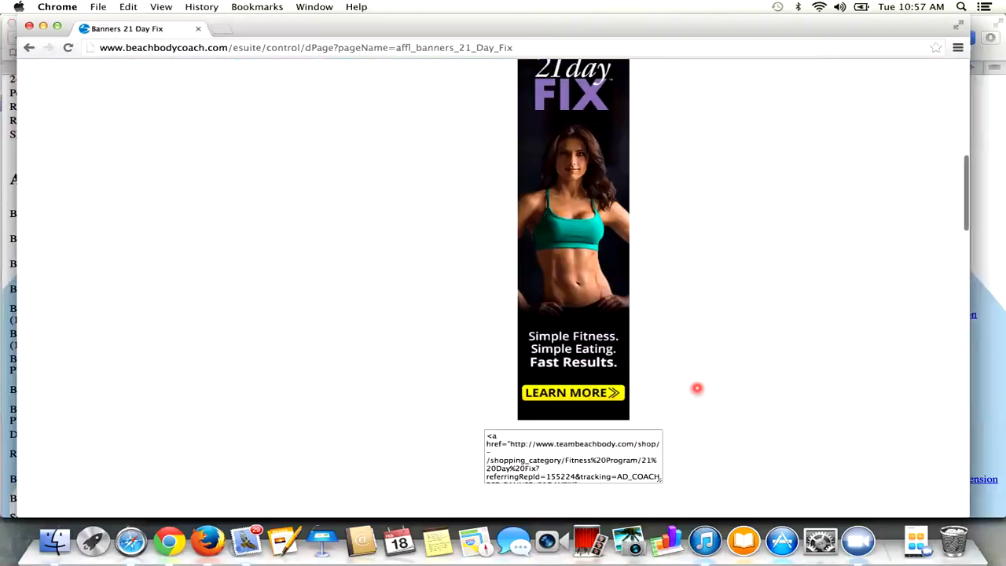
scroll(696, 388, up, 2)
right_click(696, 279)
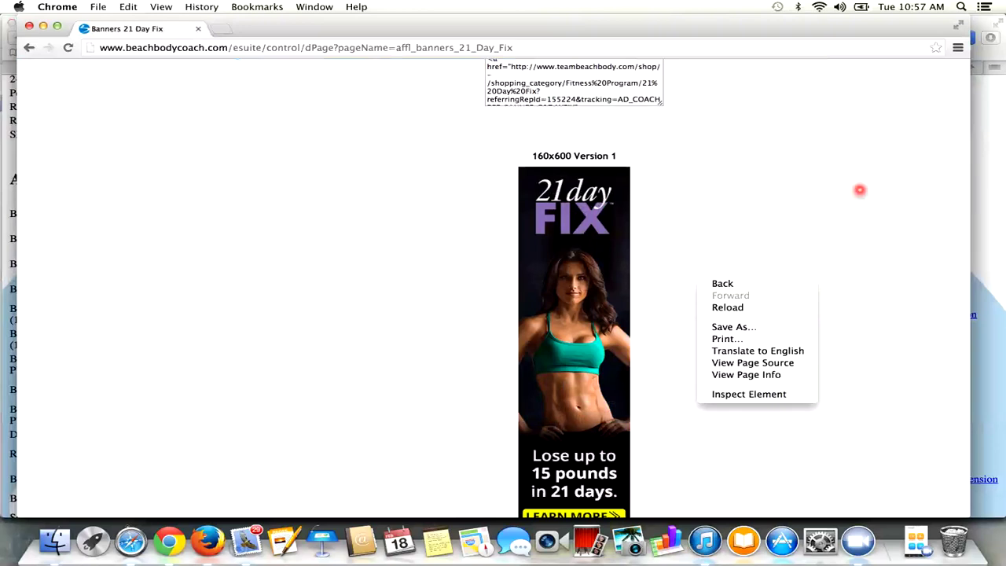
click(859, 190)
scroll(815, 250, down, 4)
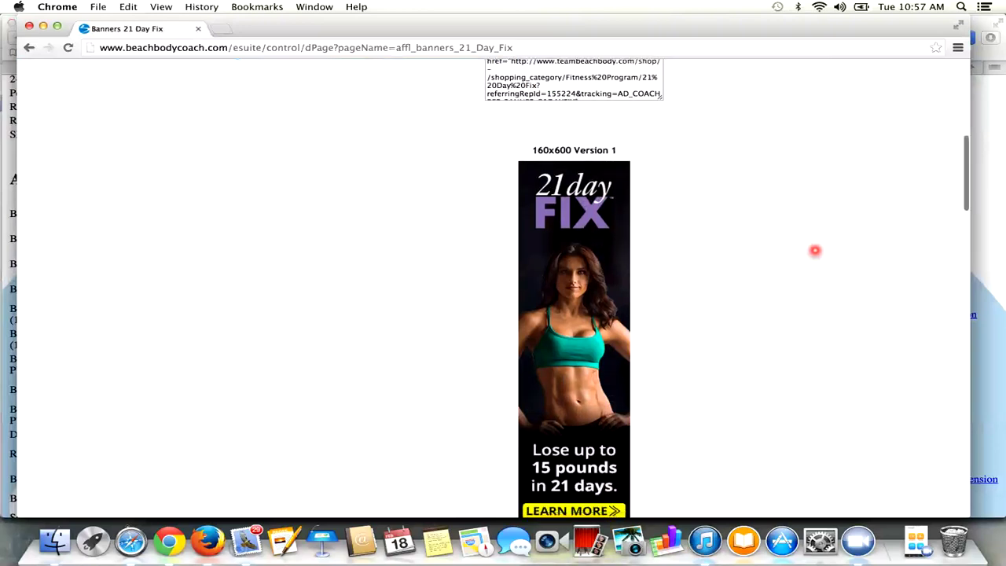
scroll(815, 249, up, 4)
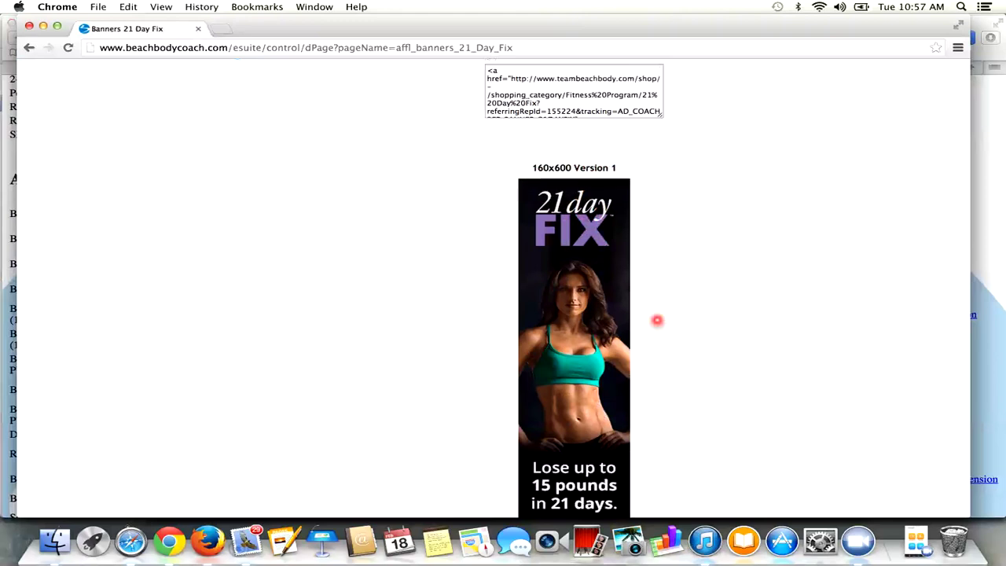
Select the whole embed code of the 160x600 Version 2 banner for 21 Day Fix.
scroll(658, 319, down, 10)
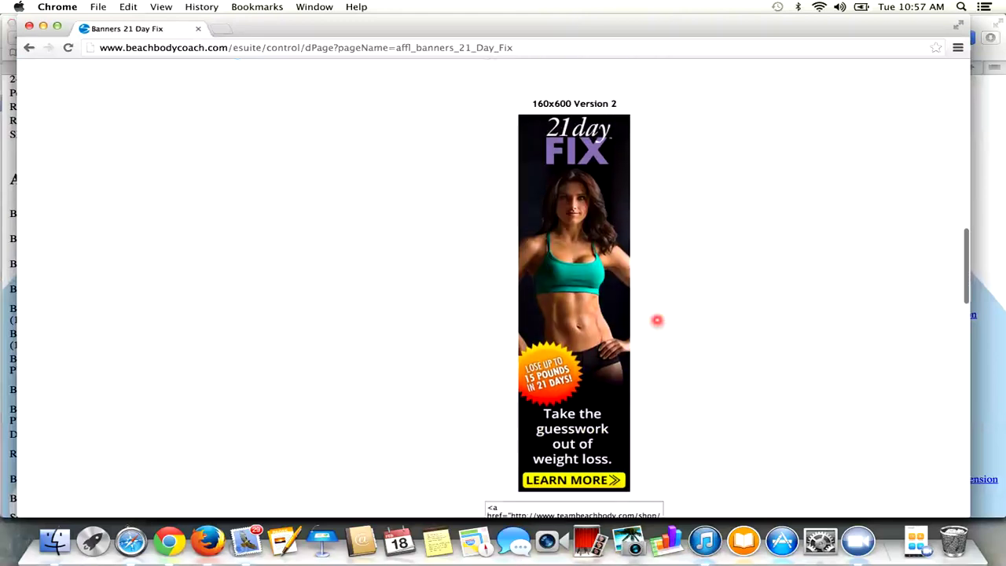
scroll(657, 319, down, 2)
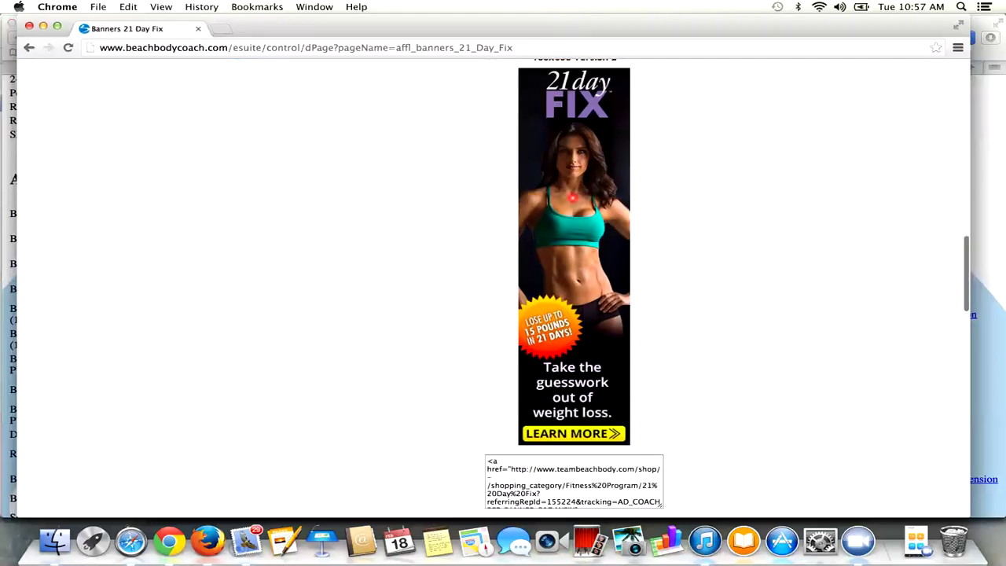
scroll(566, 181, up, 2)
scroll(571, 193, down, 5)
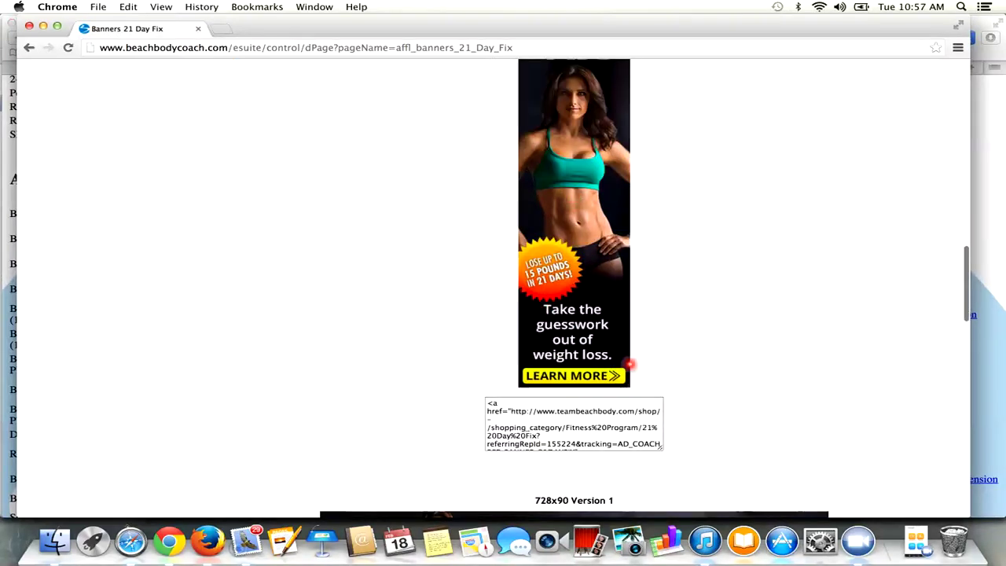
click(519, 402)
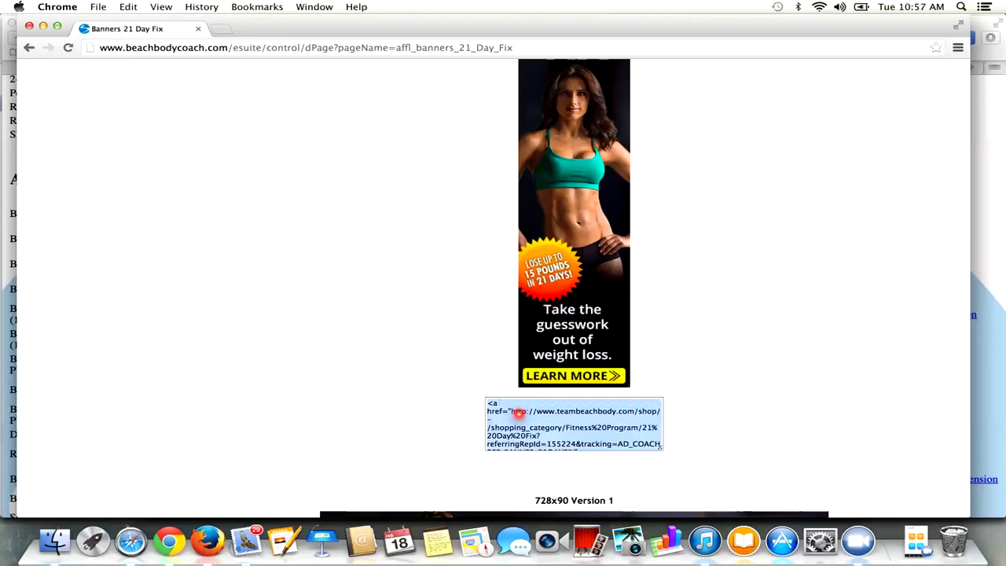
scroll(444, 234, up, 20)
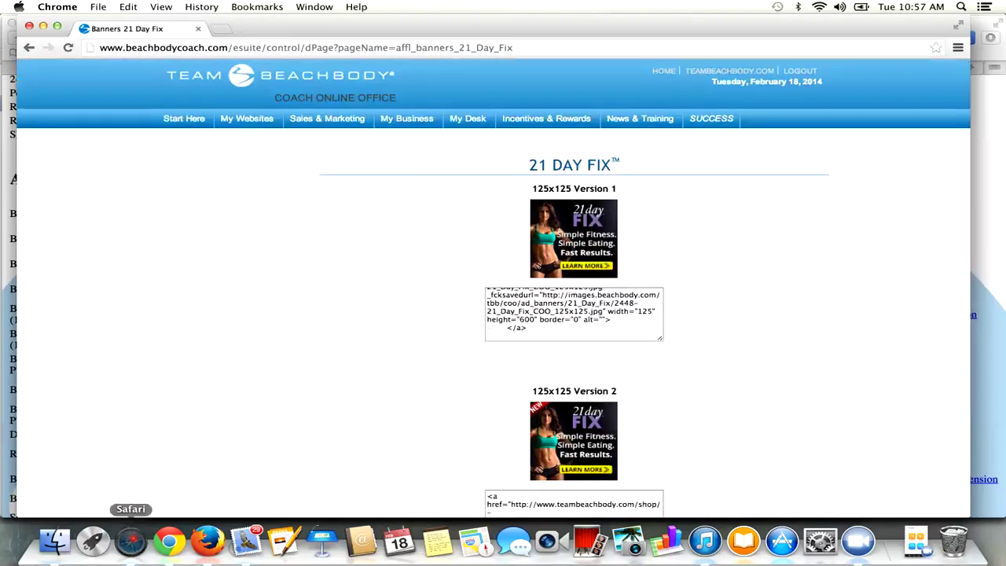
Switch to Safari and examine the banner columns in the footer of the Ripped Body website.
click(131, 540)
scroll(265, 192, down, 10)
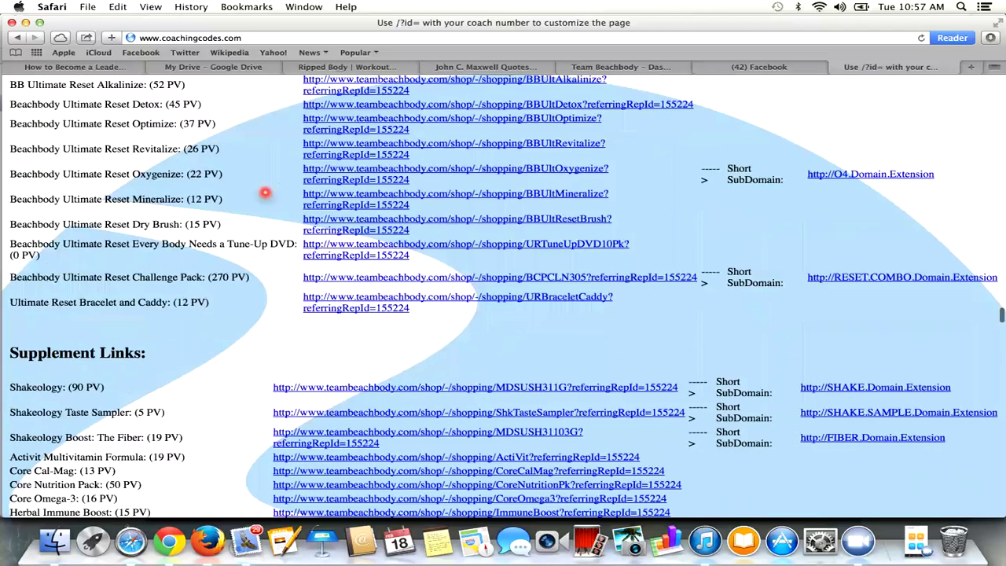
scroll(265, 193, up, 5)
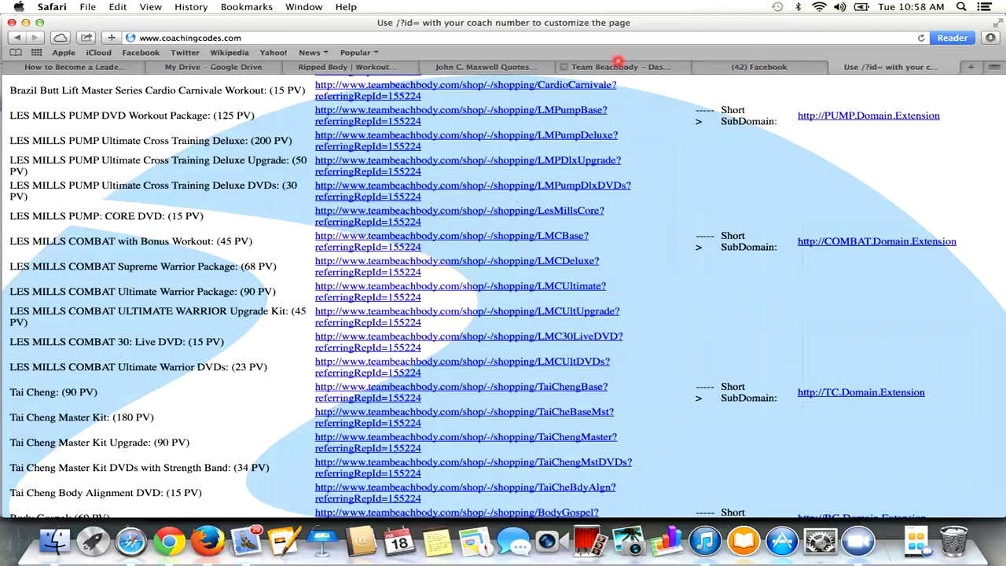
click(355, 68)
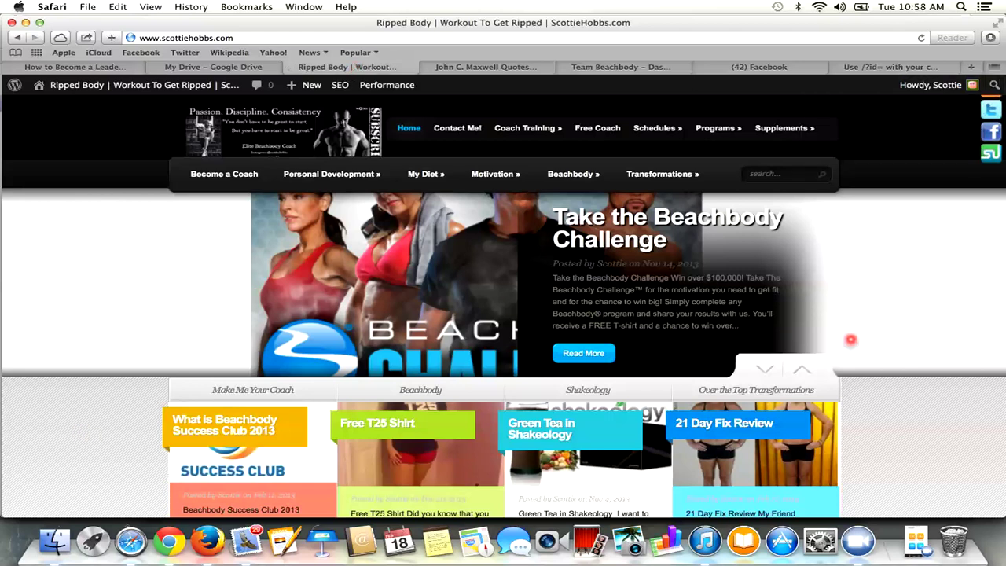
scroll(850, 340, down, 10)
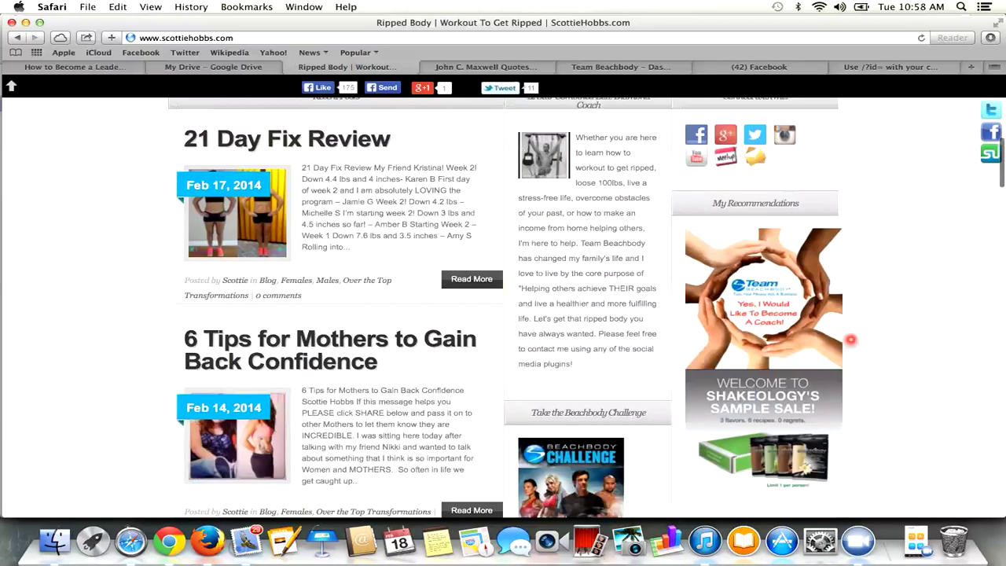
scroll(753, 237, down, 20)
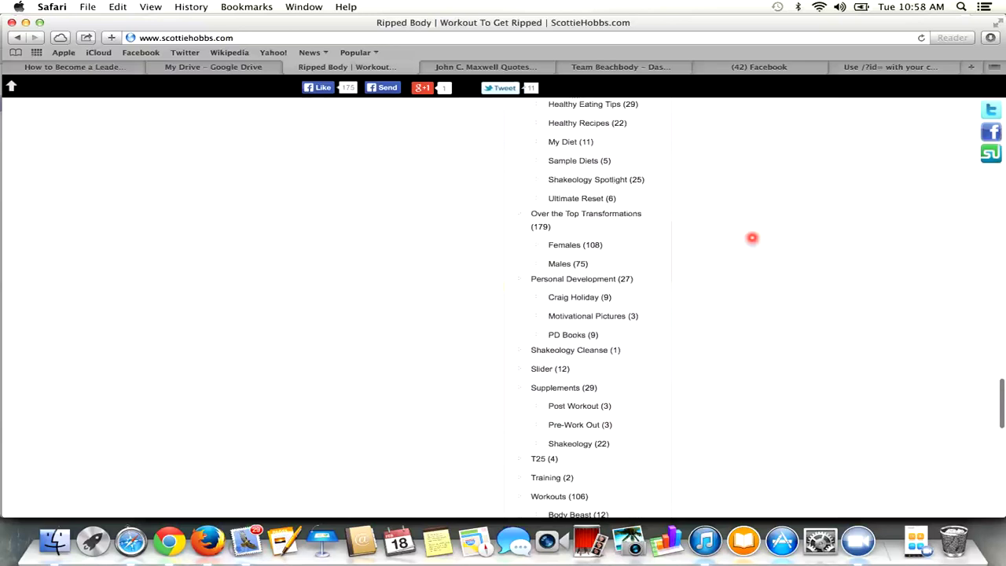
scroll(753, 237, up, 5)
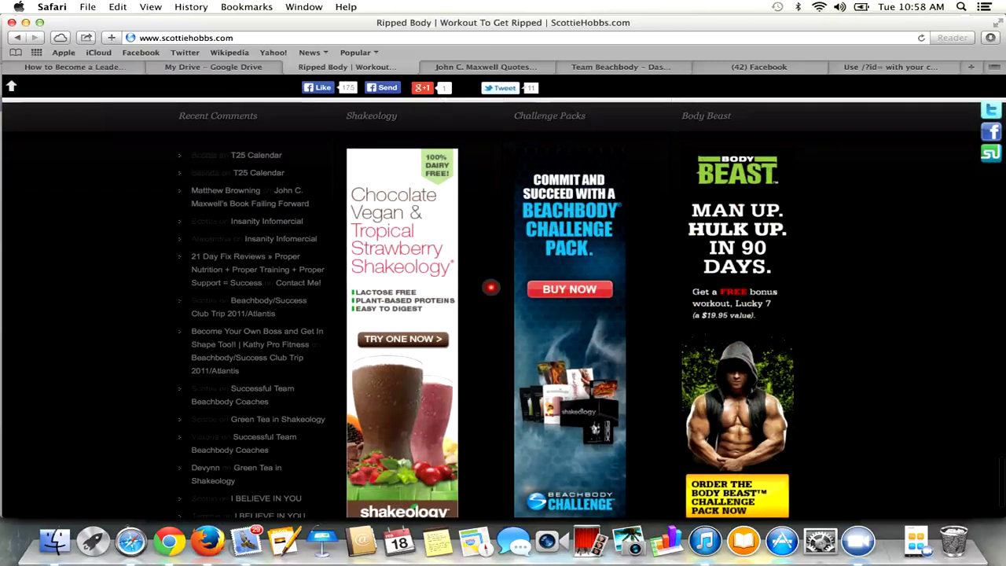
scroll(490, 288, up, 15)
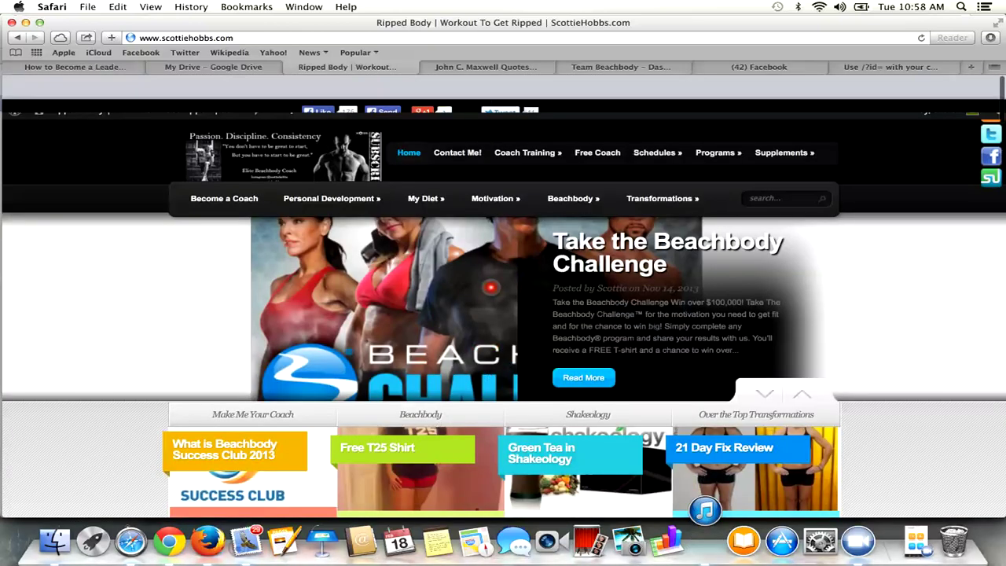
Open the Widgets settings in the WordPress dashboard of the Ripped Body site.
mouse_move(86, 86)
click(69, 105)
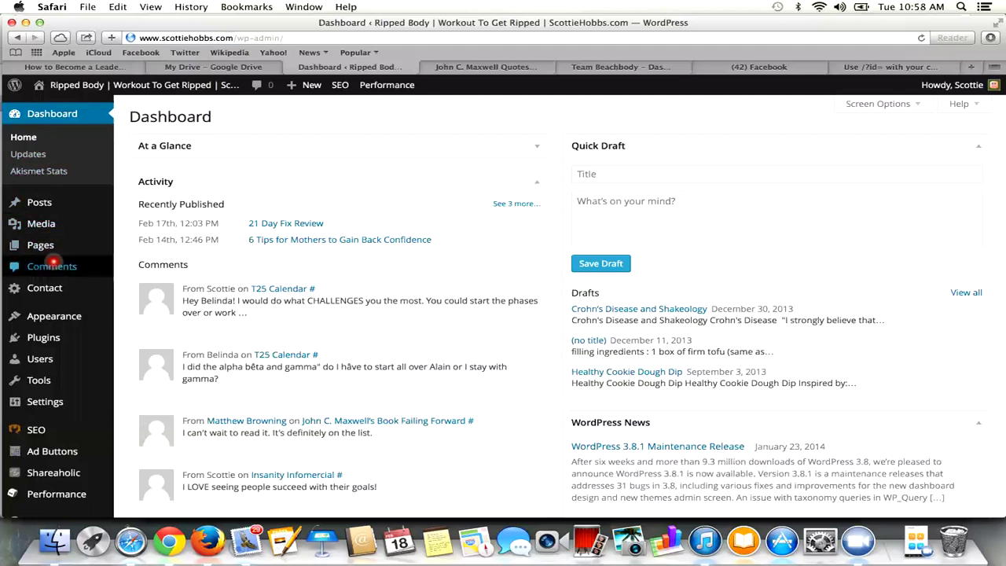
mouse_move(57, 317)
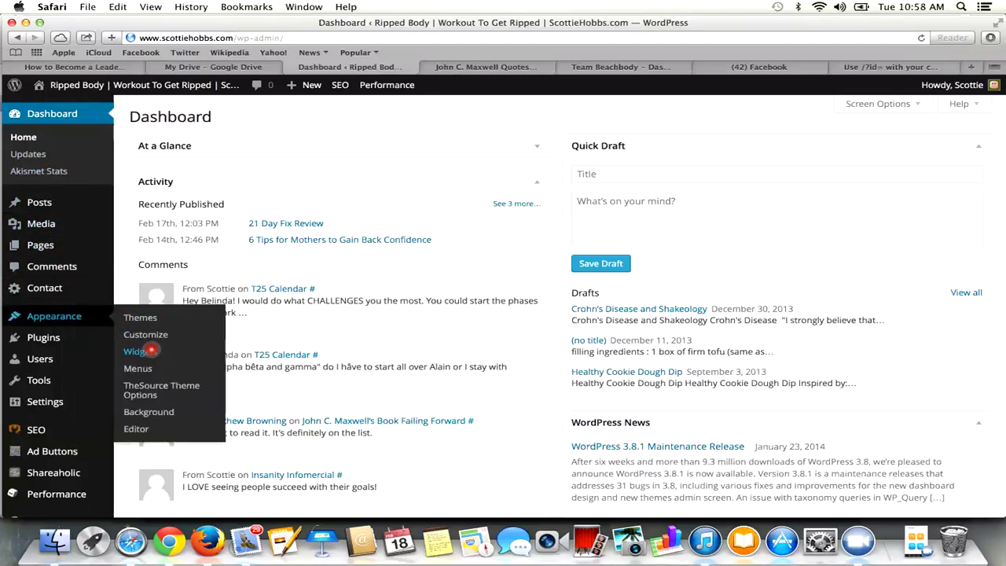
click(151, 350)
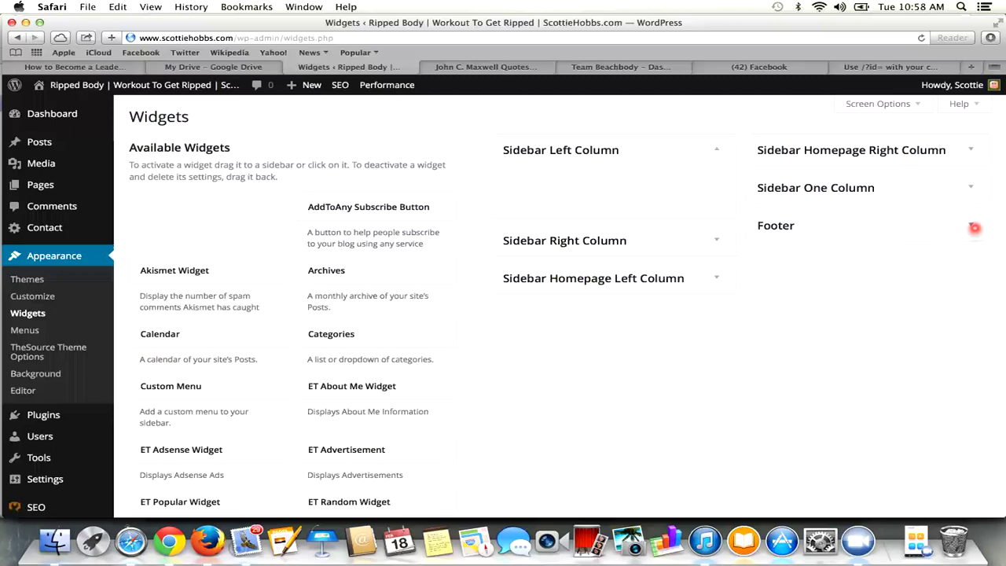
Delete the Body Beast text widget from the Footer widget area.
click(973, 227)
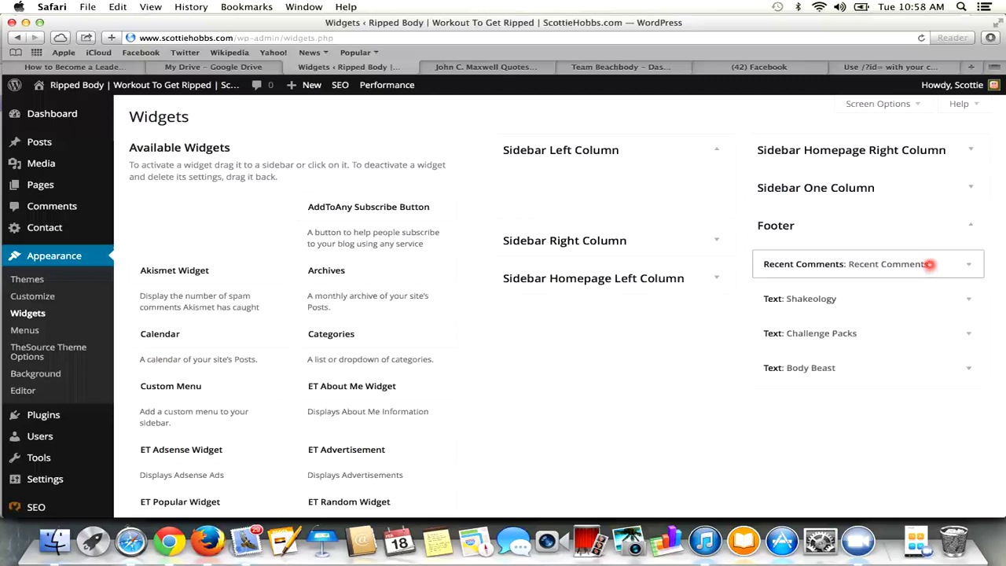
scroll(881, 322, down, 2)
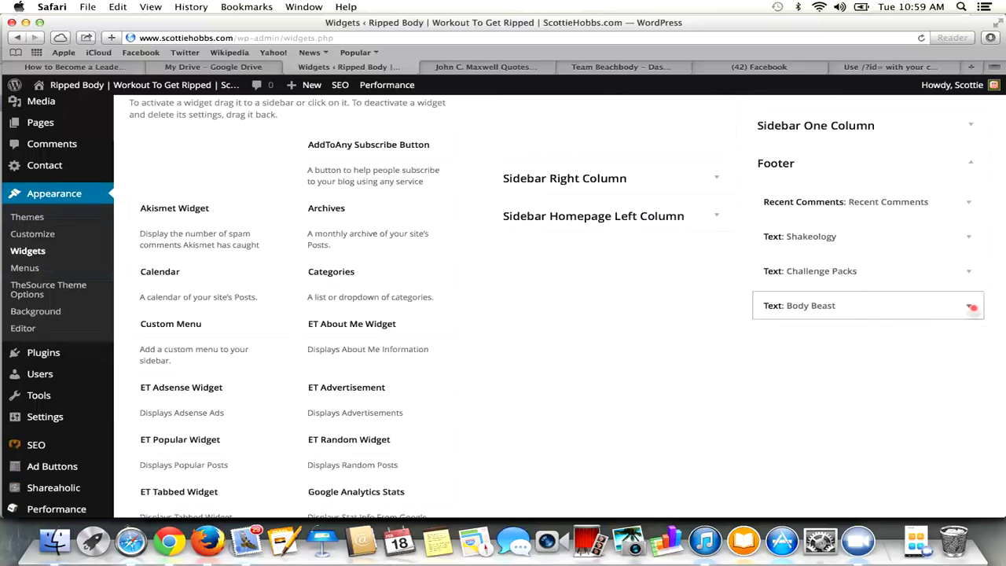
click(972, 307)
scroll(877, 369, down, 5)
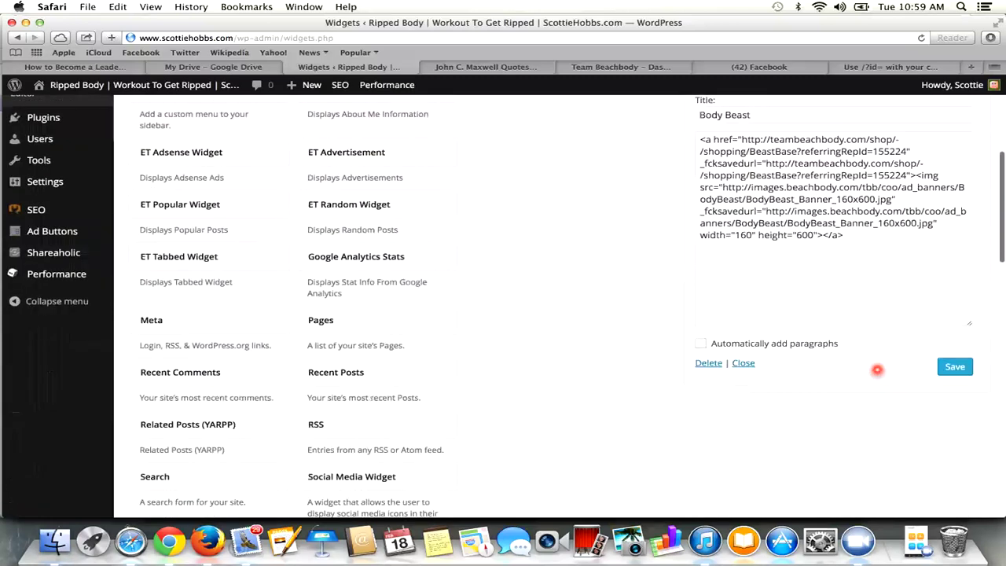
scroll(876, 369, down, 2)
click(710, 319)
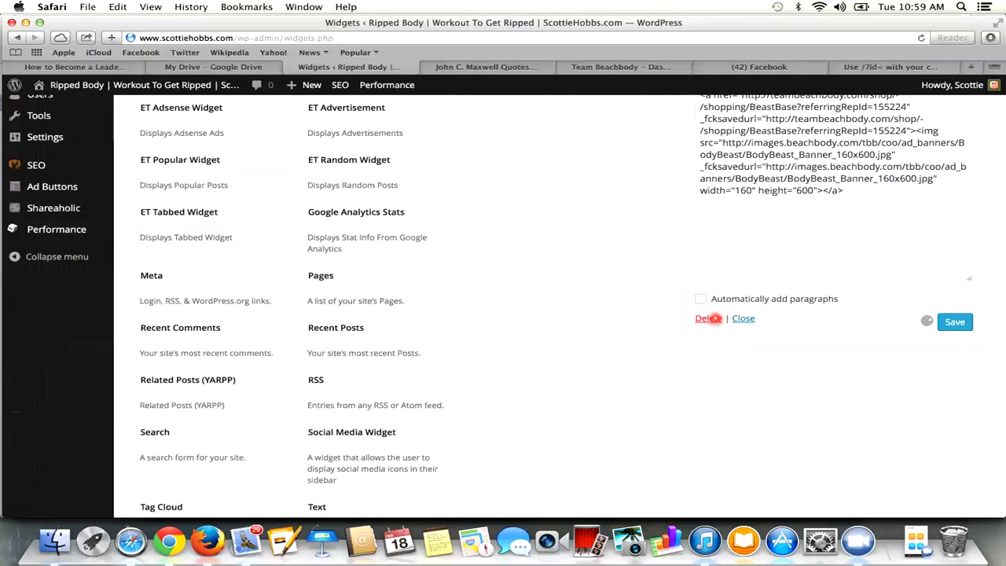
Visit the live Ripped Body site and check its footer without the Body Beast banner.
scroll(729, 237, up, 9)
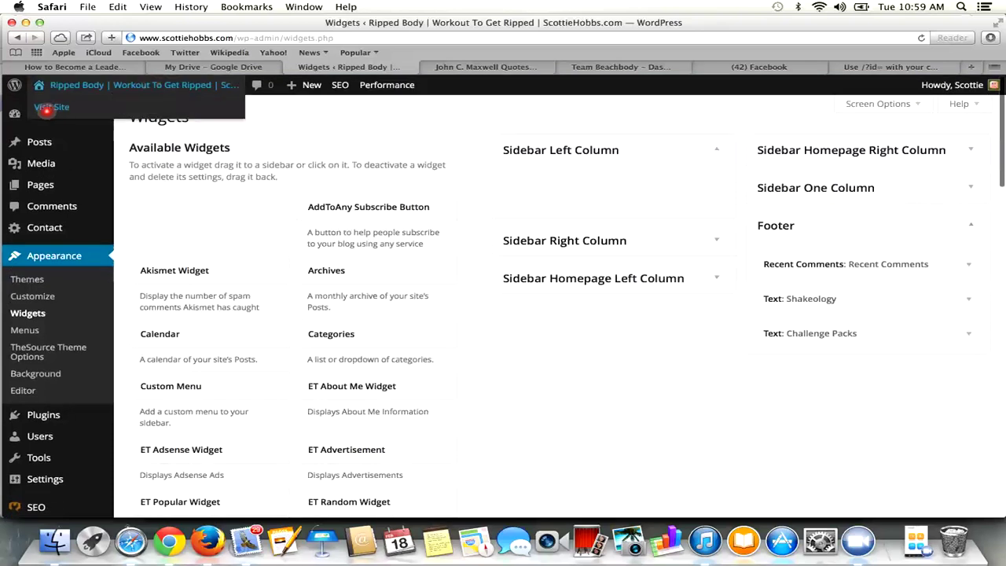
click(47, 108)
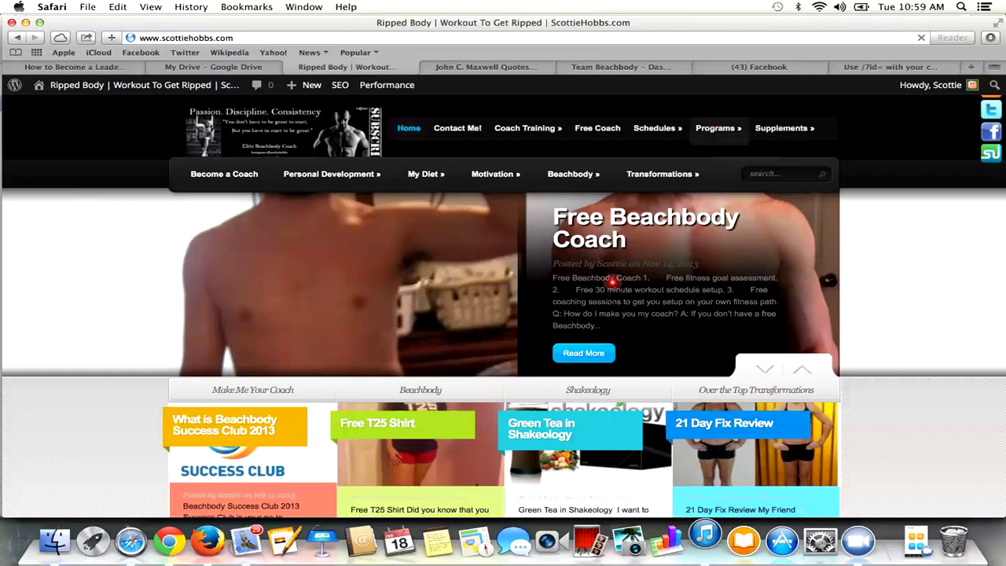
scroll(613, 279, down, 15)
scroll(612, 282, down, 15)
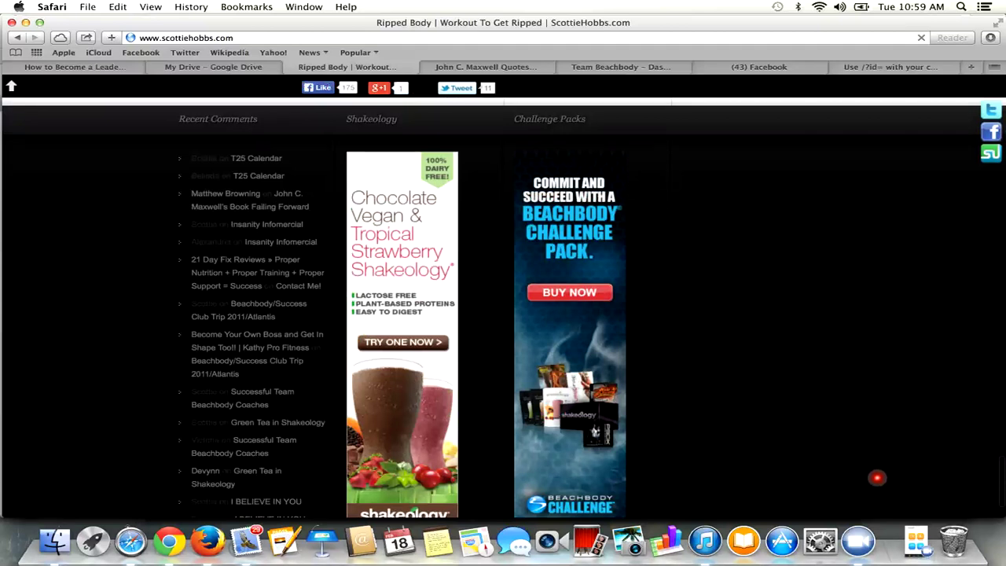
scroll(633, 323, up, 10)
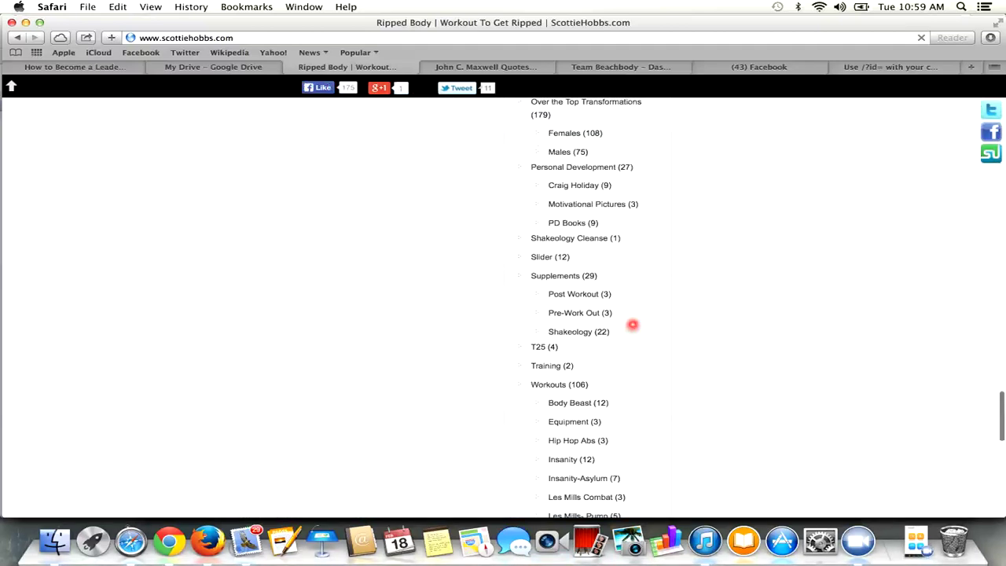
scroll(632, 323, up, 20)
Reopen the site's Widgets settings and find the Text widget among the available widgets.
mouse_move(71, 109)
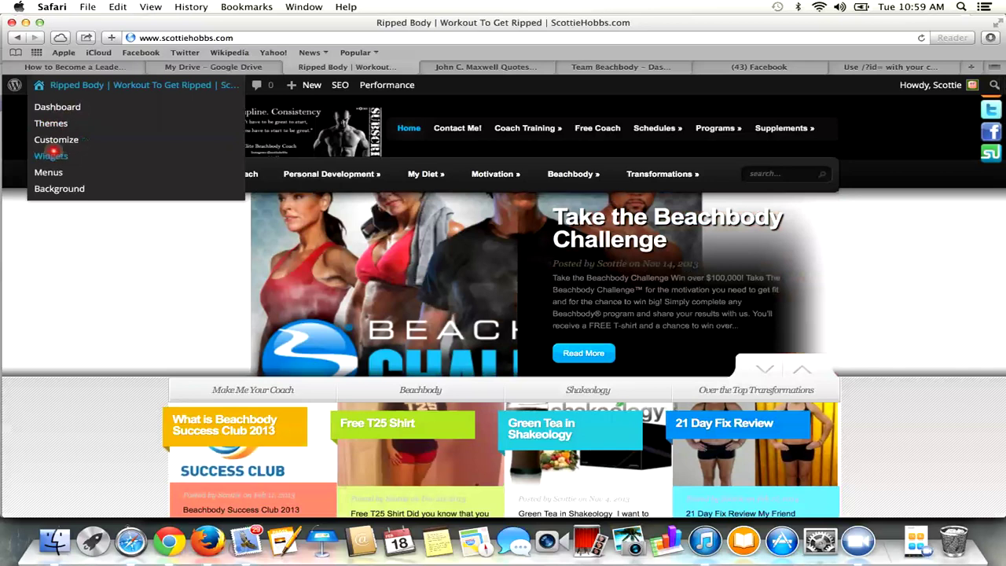
click(53, 153)
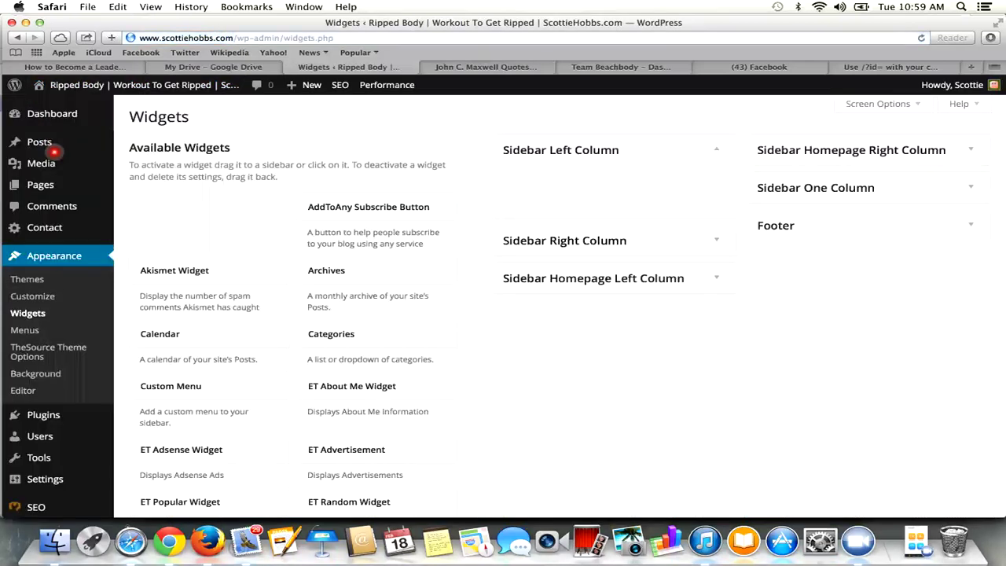
scroll(642, 385, down, 1)
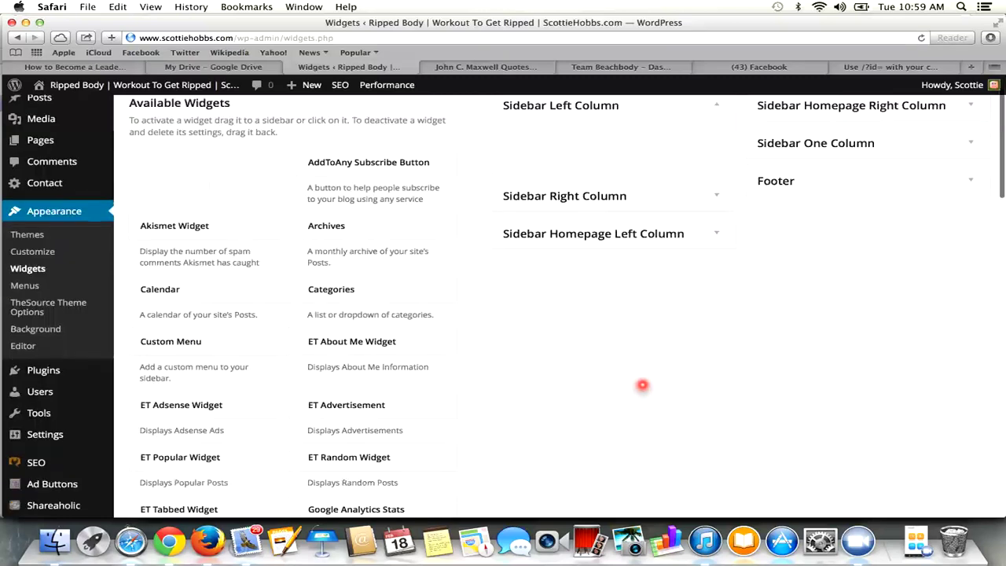
scroll(642, 385, up, 1)
scroll(642, 385, down, 10)
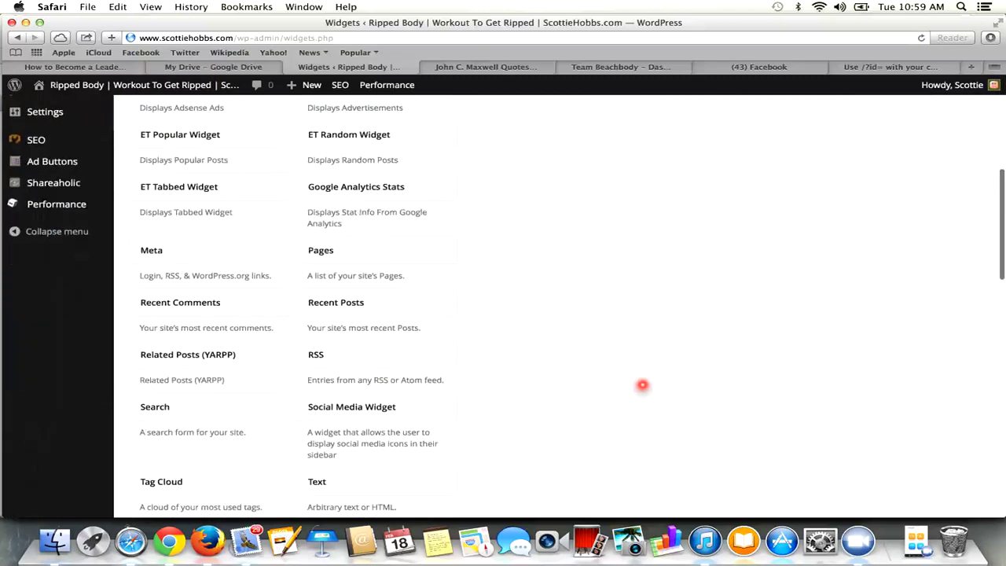
scroll(642, 385, down, 2)
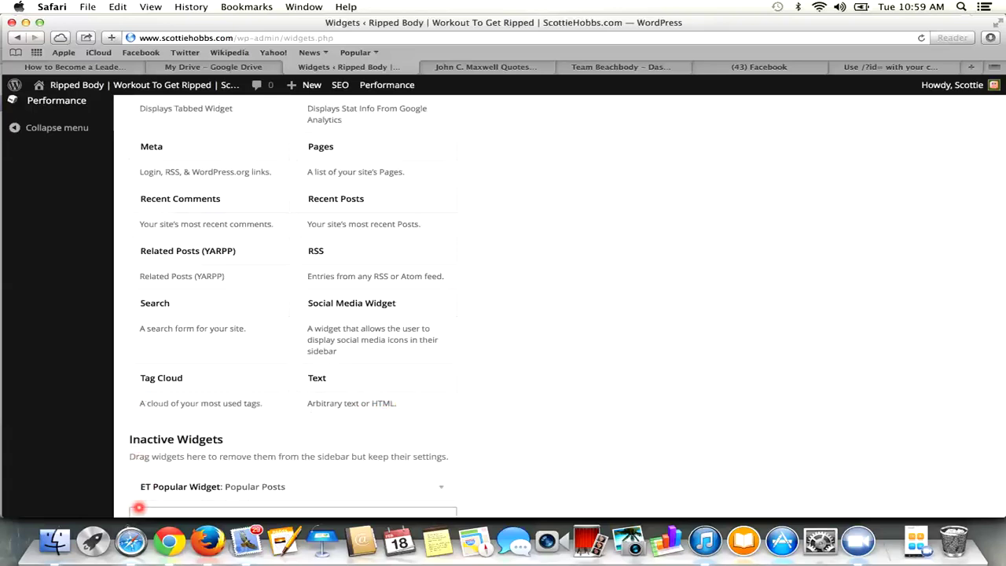
Switch to Chrome and review the selected embed code of the 160x600 banner on the 21 Day Fix page.
click(169, 541)
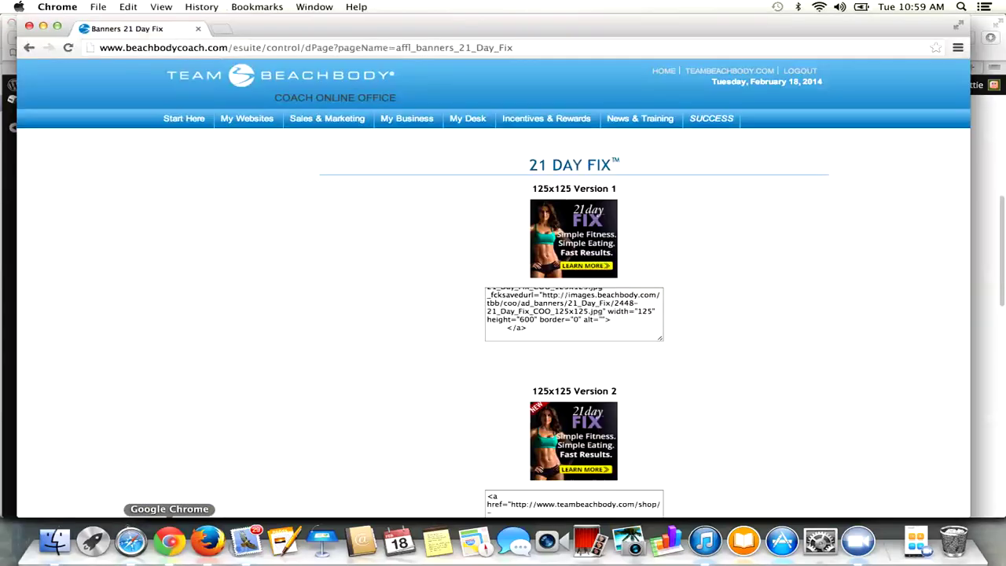
click(570, 297)
scroll(730, 367, down, 10)
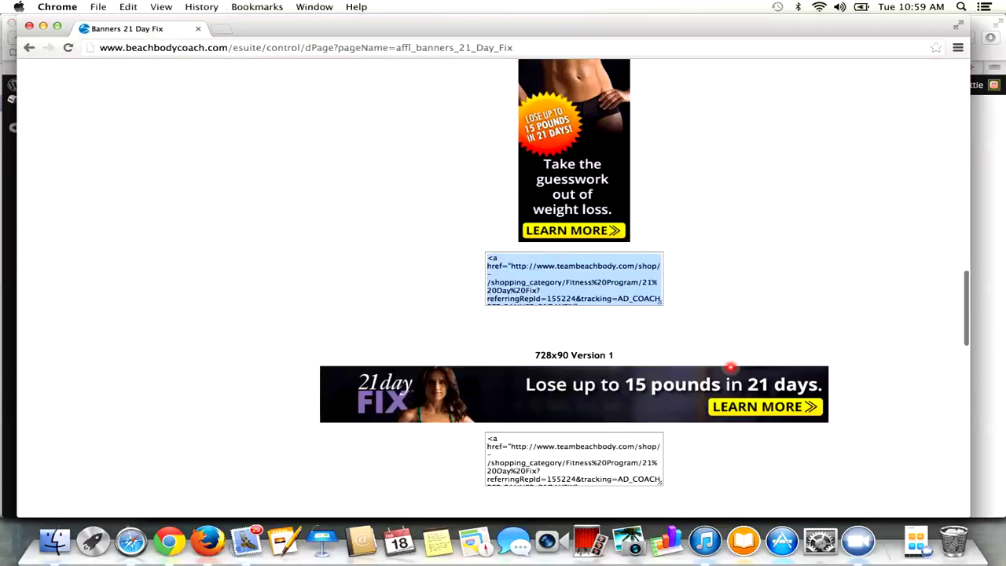
scroll(730, 367, up, 2)
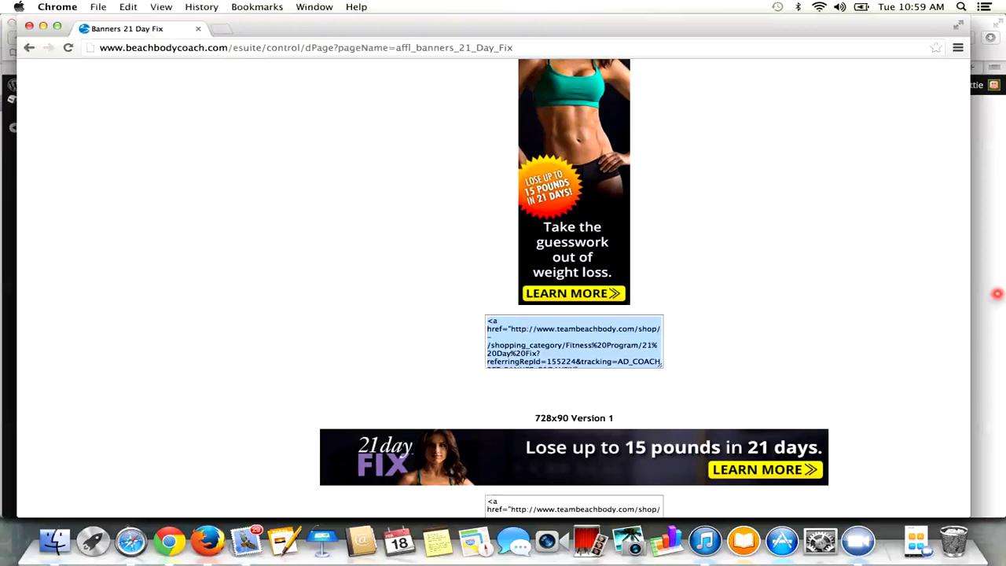
Switch back to Safari and add a Text widget at the start of the Footer widget area.
key(super+Tab)
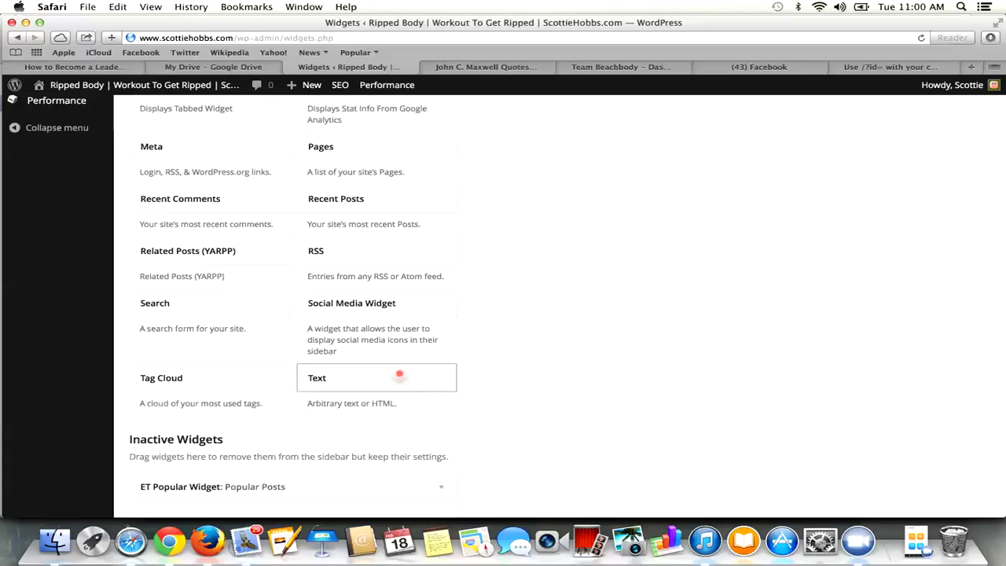
drag(399, 375, 891, 195)
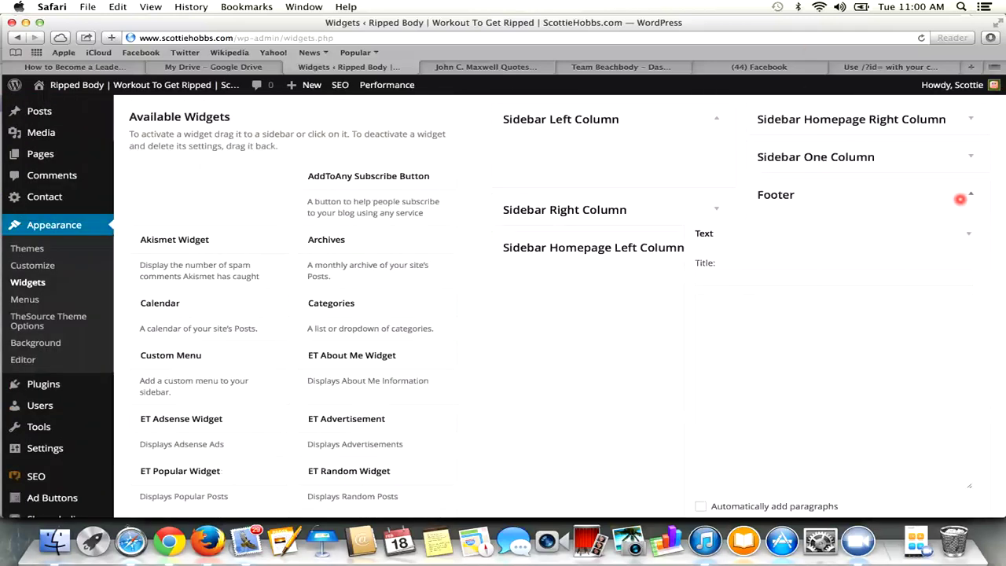
click(962, 199)
click(968, 197)
scroll(865, 314, down, 10)
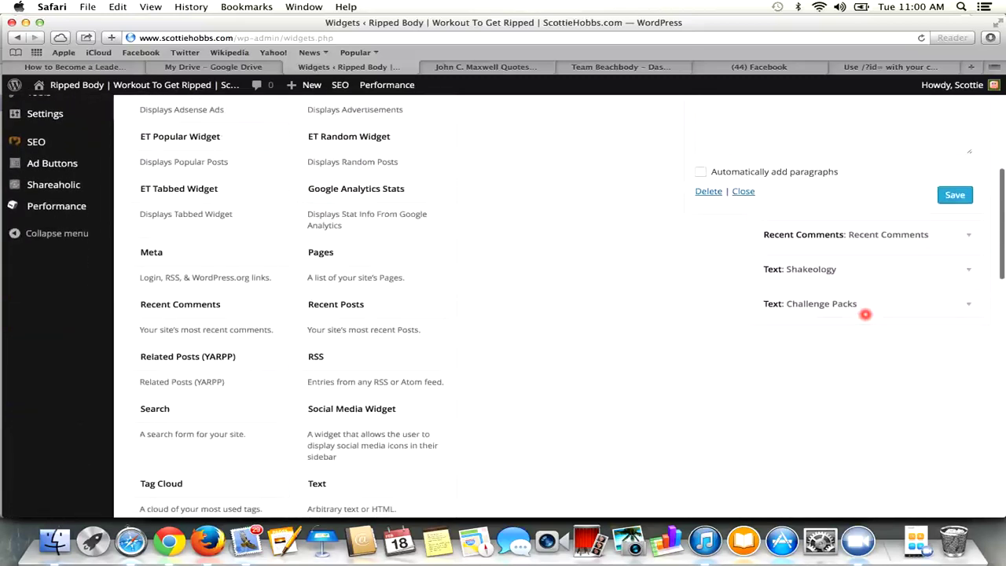
scroll(856, 330, up, 8)
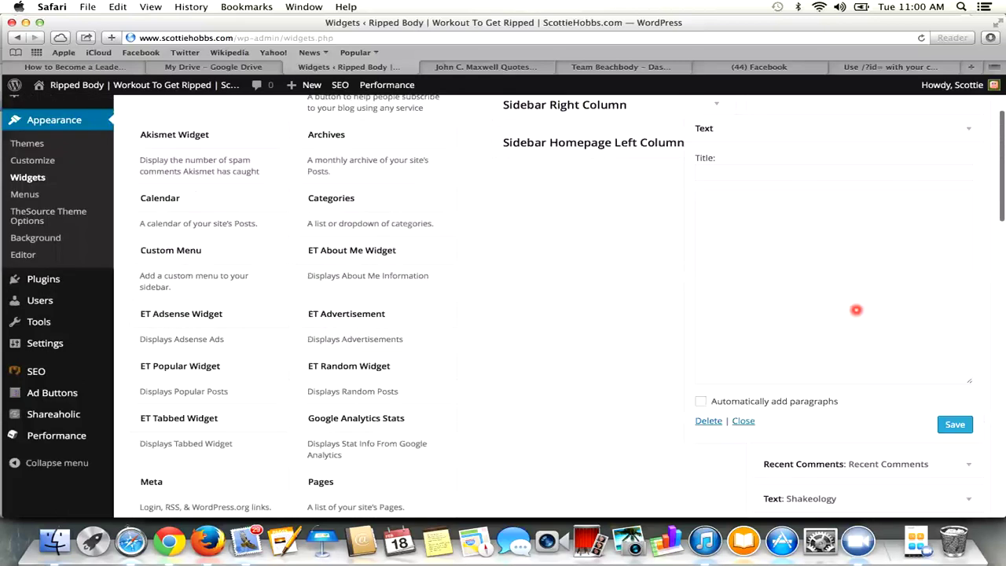
Title the new text widget 21 Day Fix and paste the copied banner embed code into its content.
scroll(837, 260, down, 1)
click(731, 183)
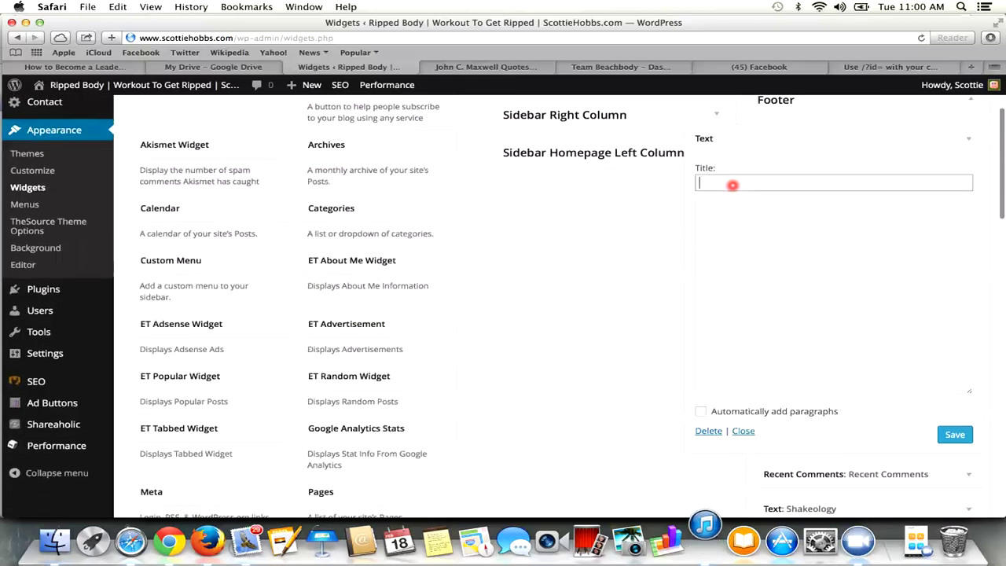
text(21 Day Fix)
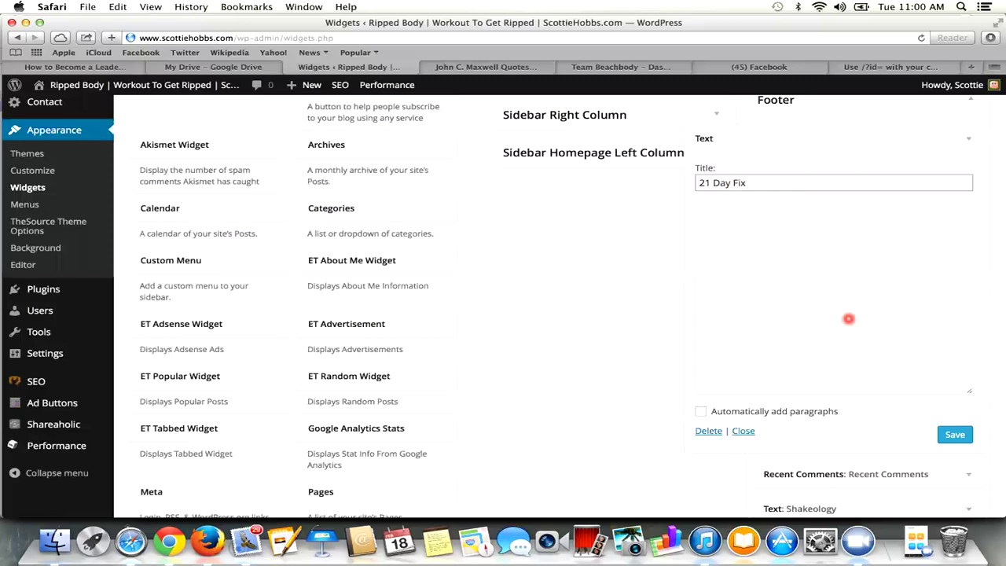
click(769, 233)
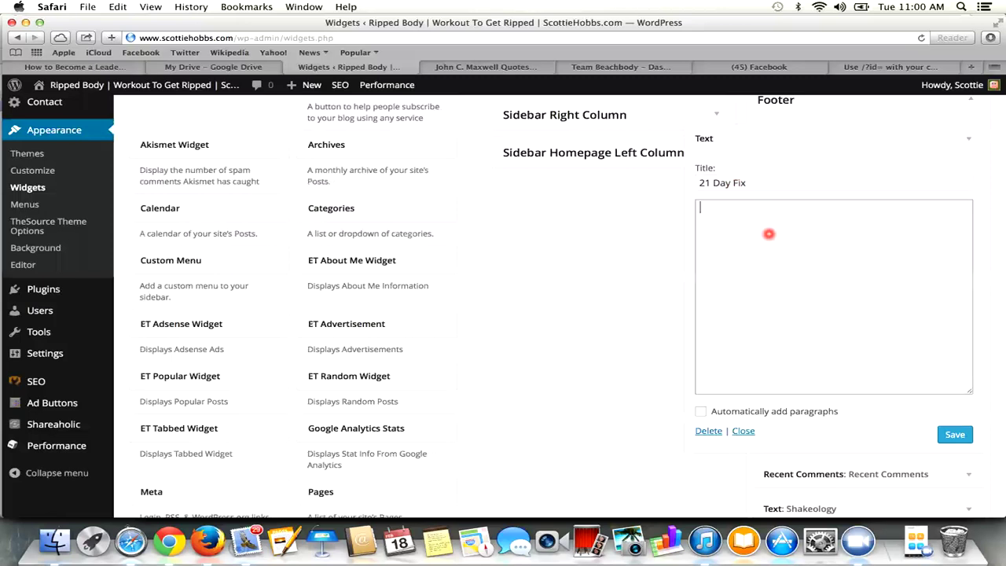
key(super+v)
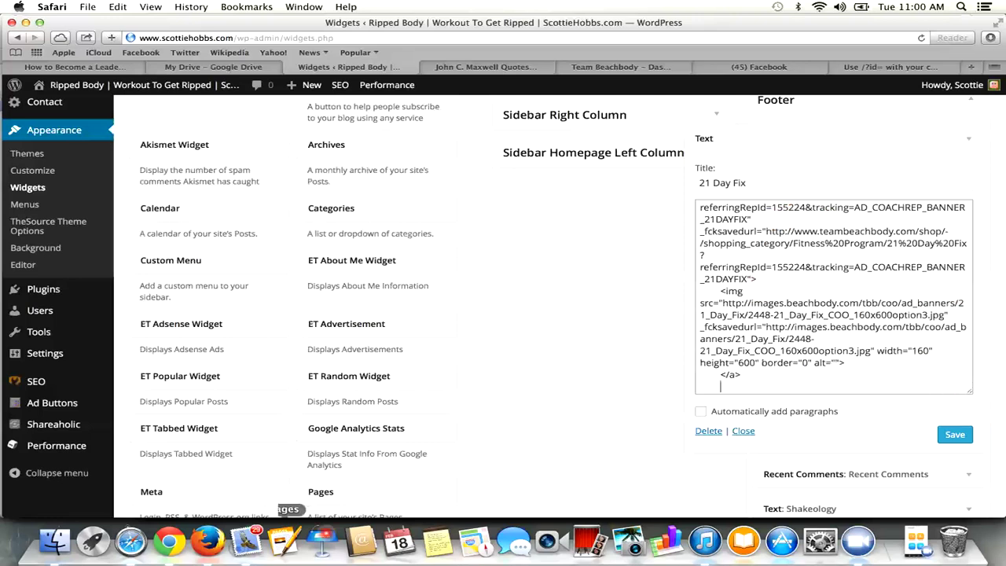
Save and close the 21 Day Fix widget, and move it between the Shakeology and Challenge Packs widgets in the Footer area.
click(169, 541)
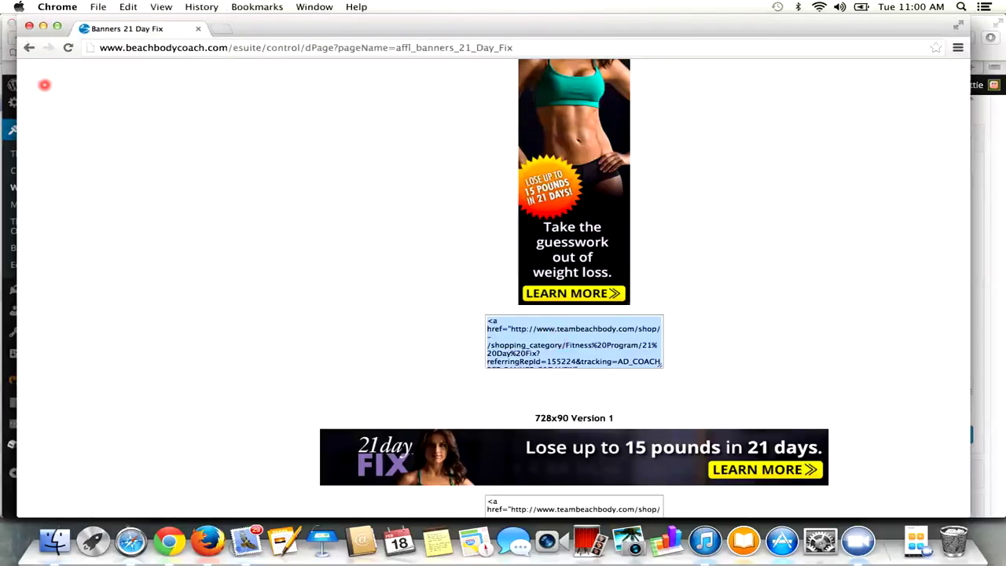
click(991, 142)
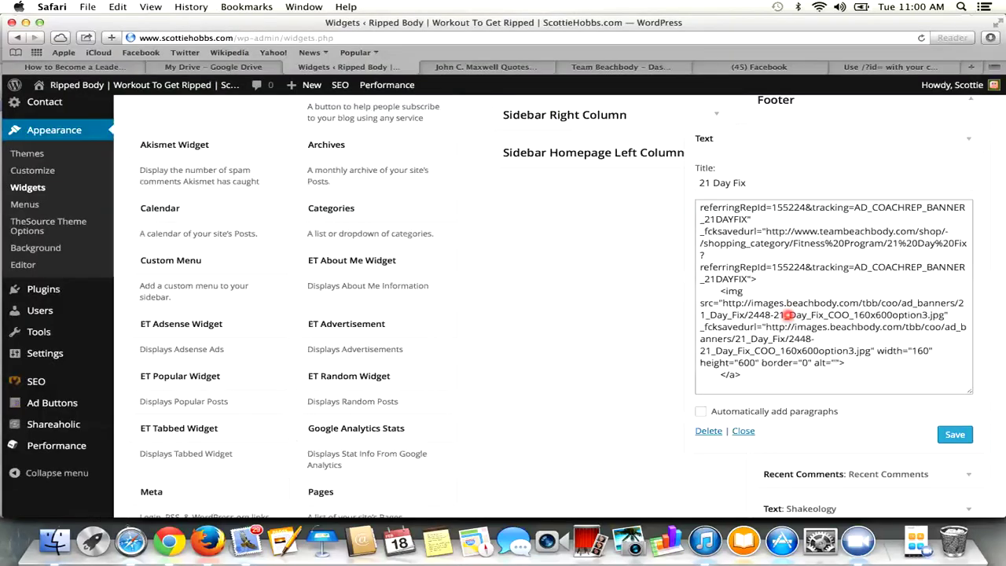
click(953, 435)
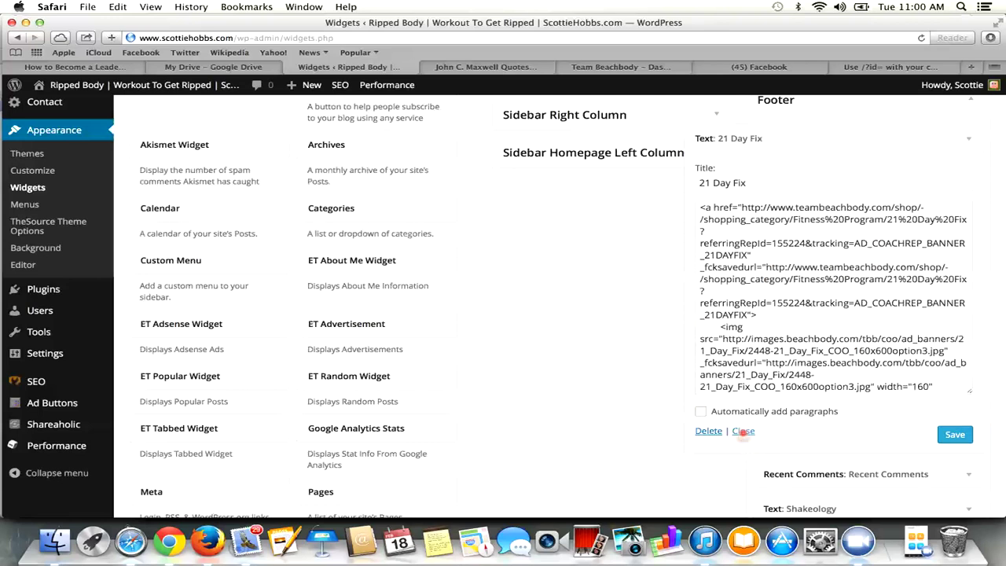
click(743, 431)
scroll(848, 229, up, 1)
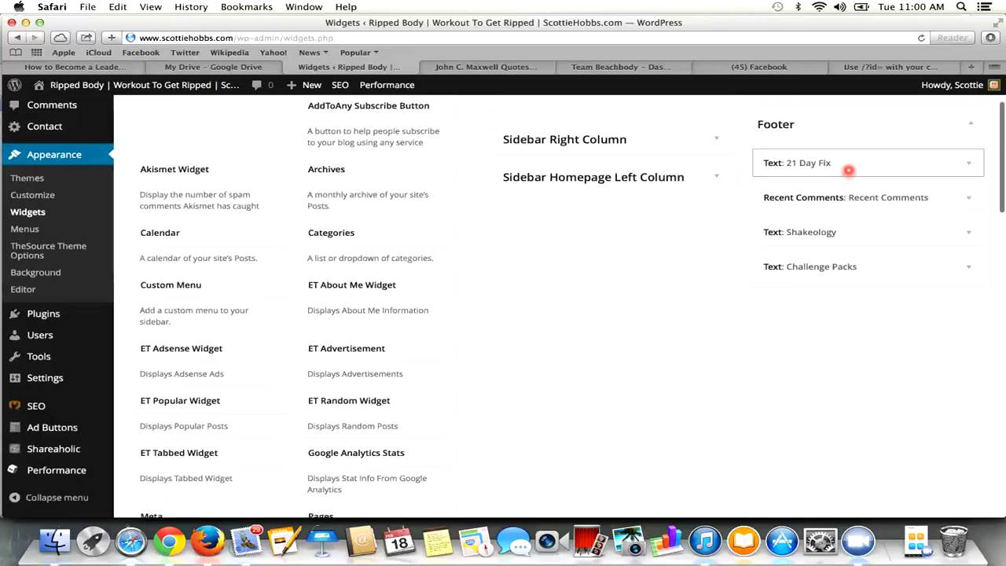
drag(847, 165, 865, 233)
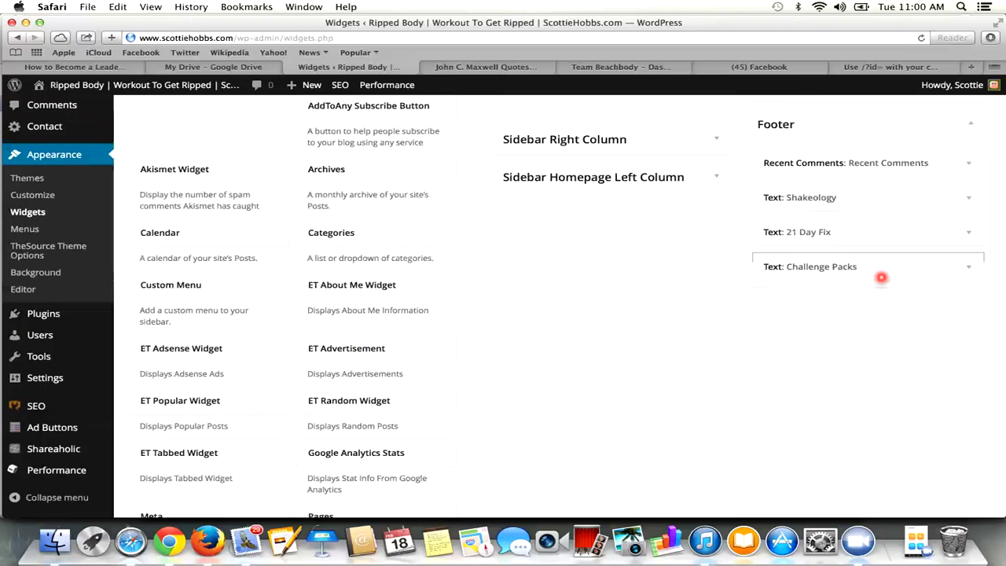
Visit the live Ripped Body site and examine the 21 Day Fix banner among the footer columns and the homepage posts.
scroll(819, 377, up, 4)
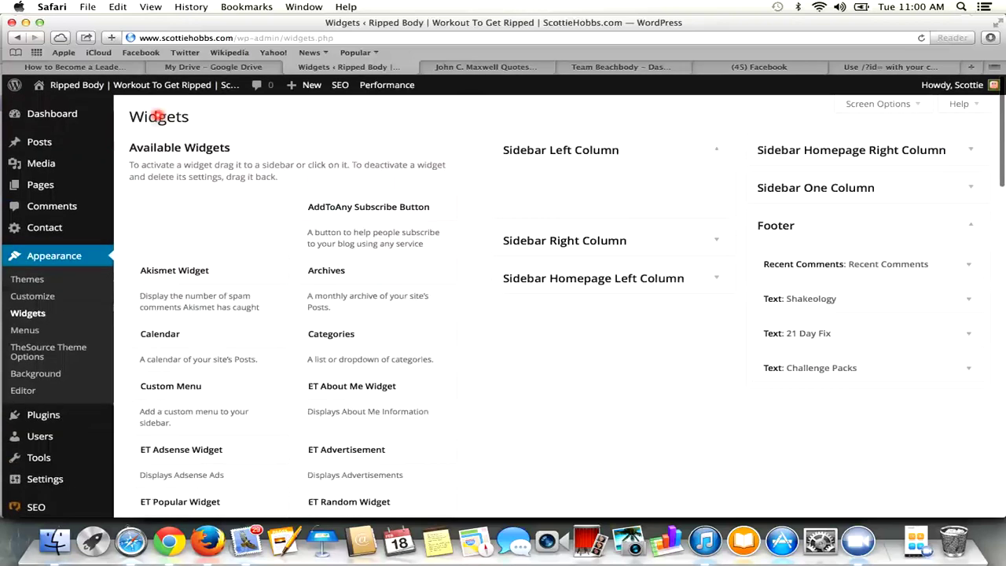
mouse_move(95, 86)
click(61, 107)
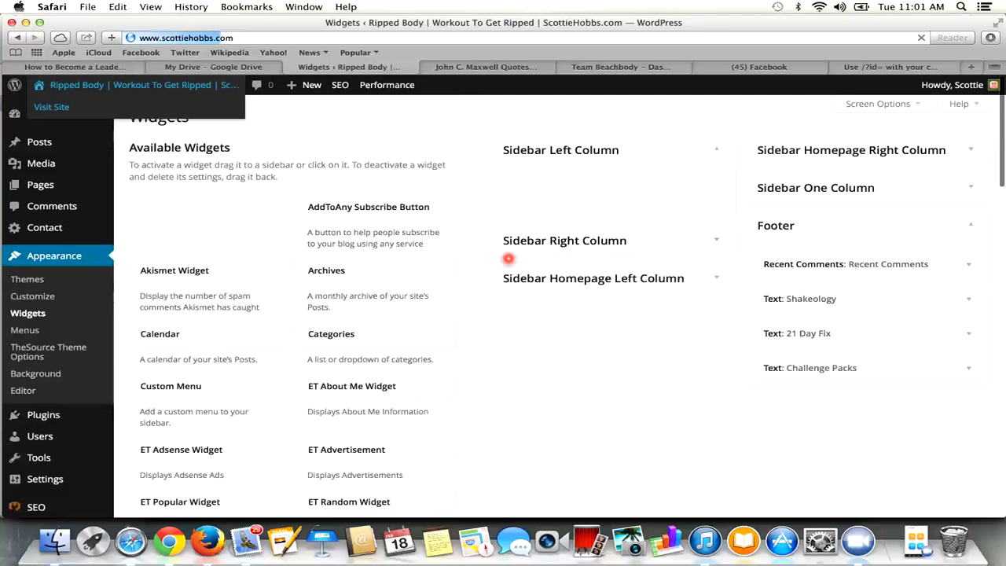
scroll(519, 362, down, 15)
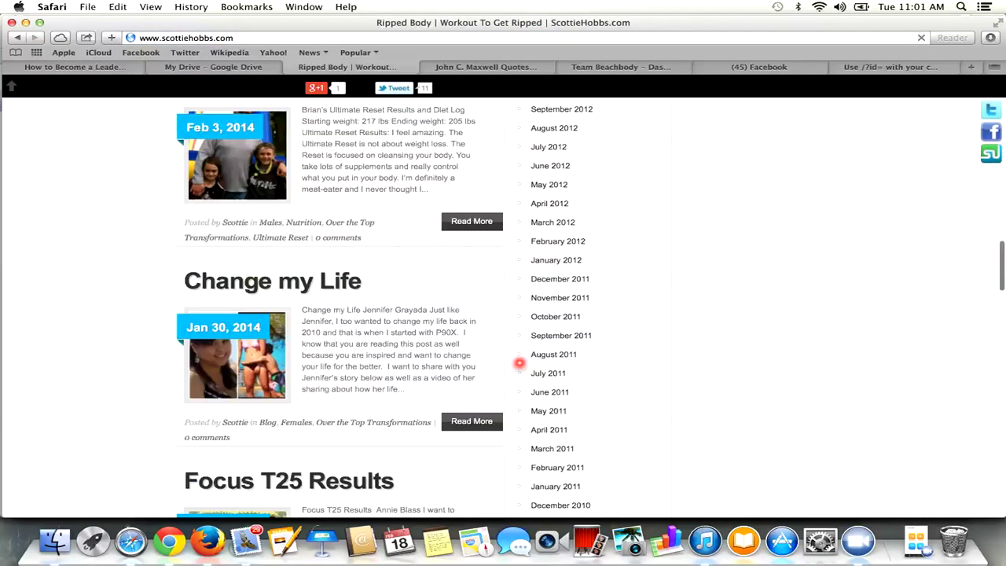
scroll(510, 393, down, 10)
scroll(464, 315, down, 5)
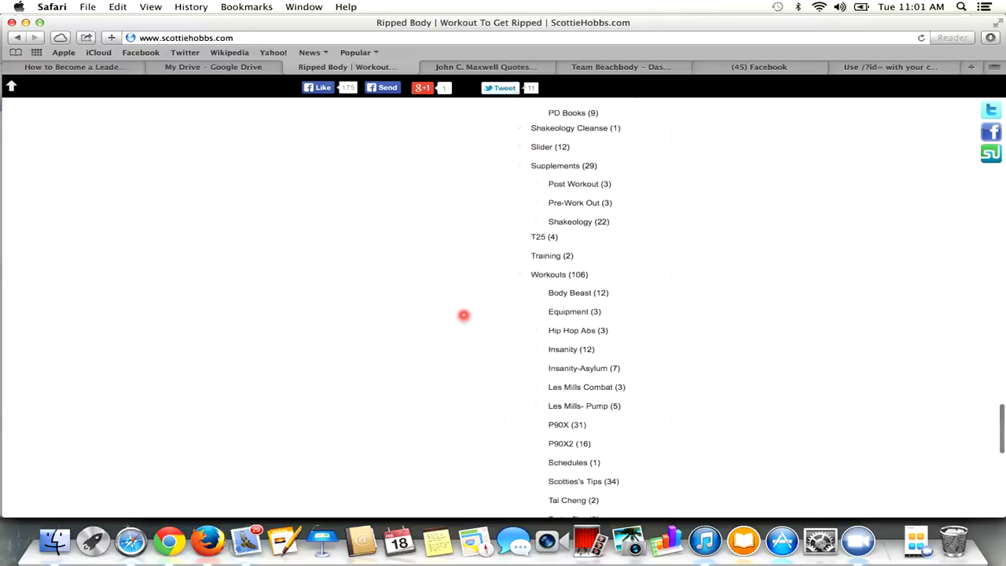
scroll(464, 315, down, 10)
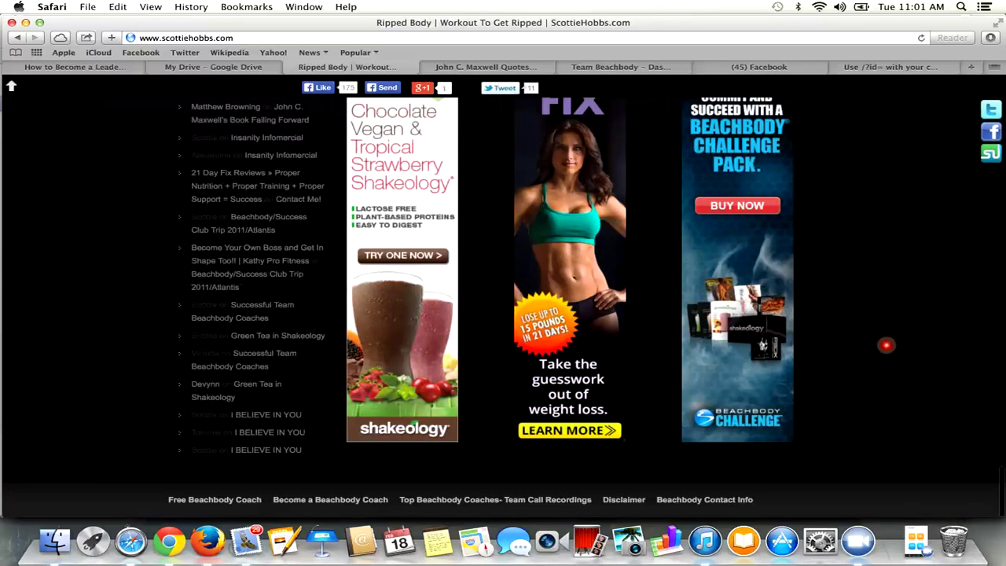
scroll(886, 344, up, 2)
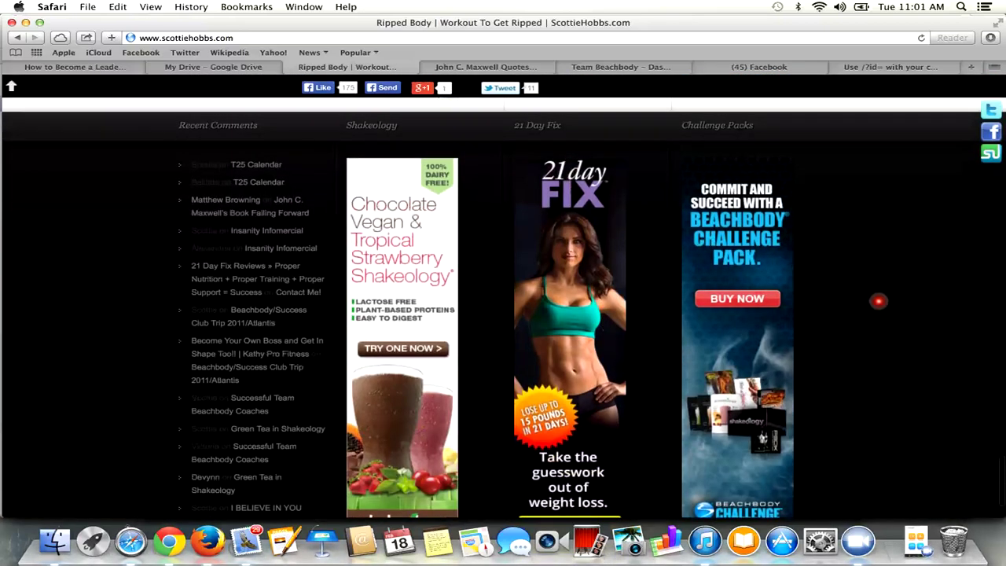
scroll(878, 301, up, 2)
scroll(447, 140, down, 1)
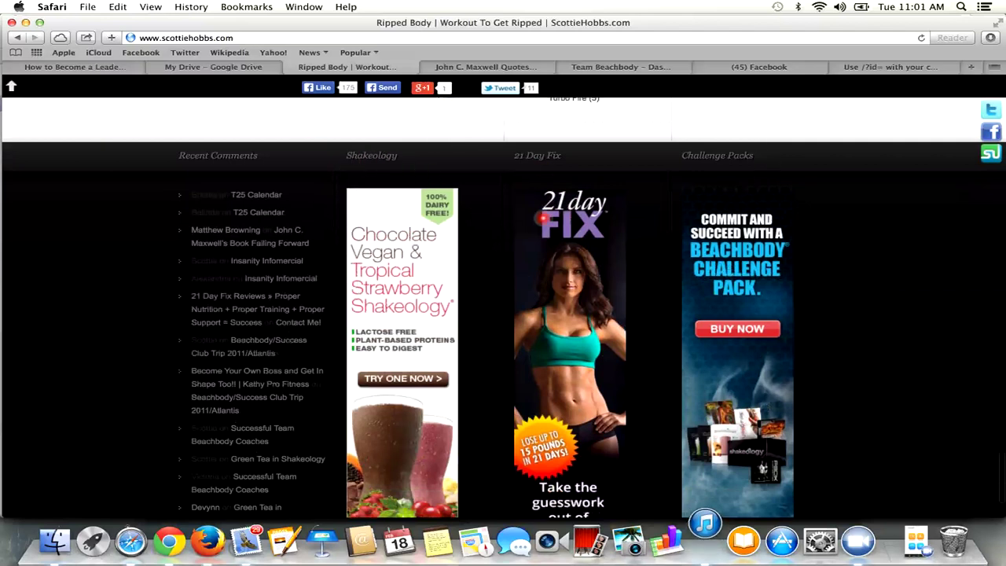
scroll(544, 228, down, 1)
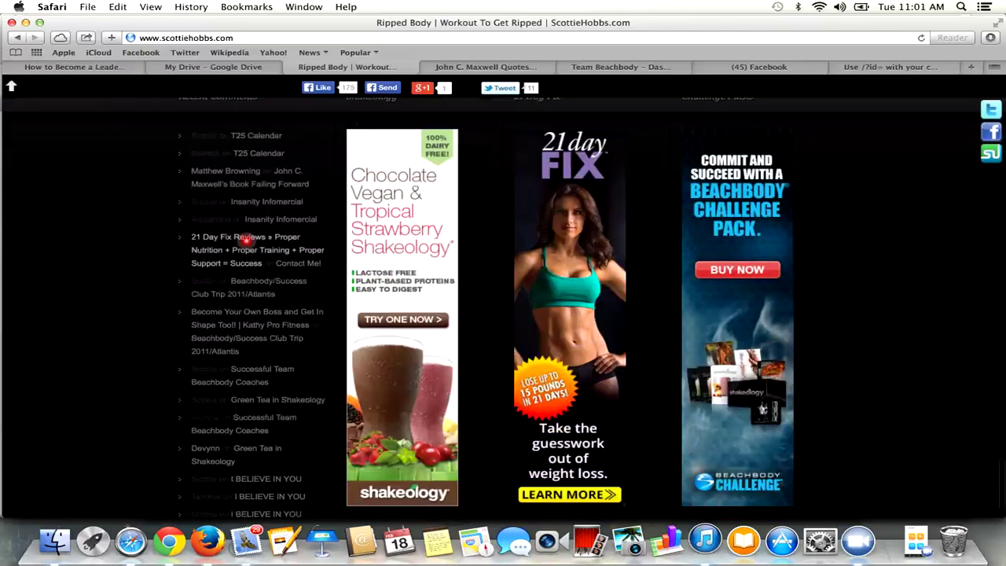
scroll(912, 239, up, 20)
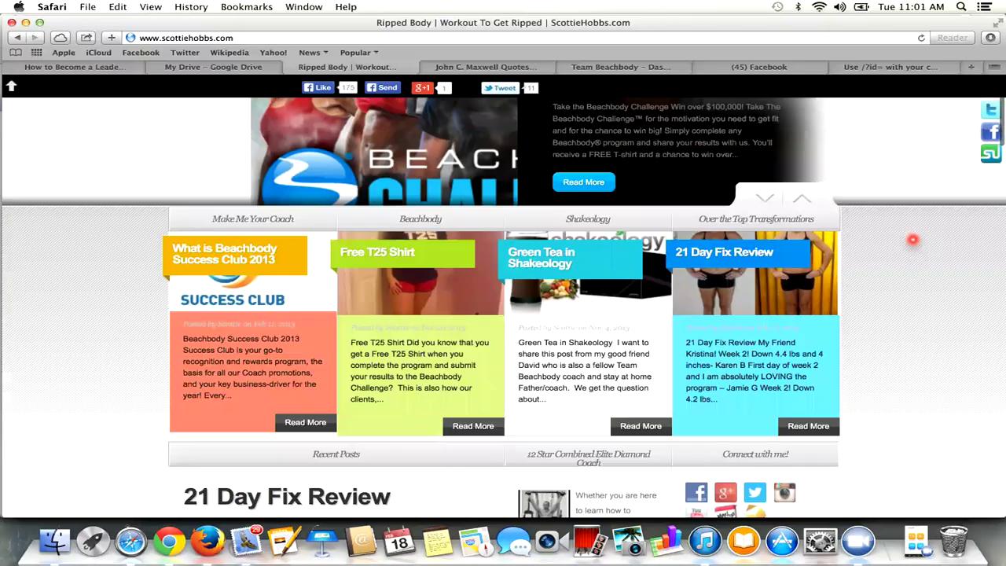
scroll(911, 239, up, 3)
scroll(527, 158, down, 5)
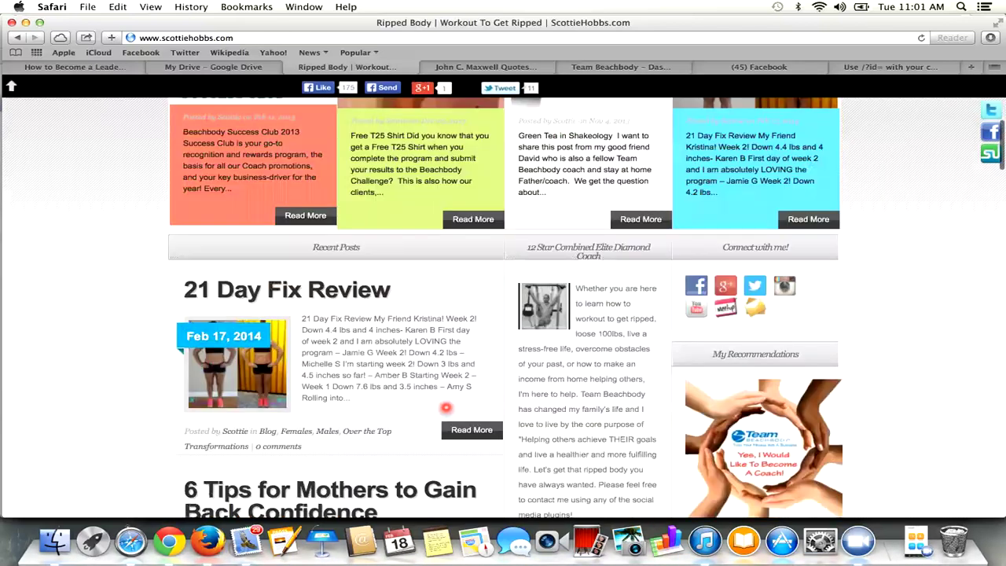
Open the 21 Day Fix Review post and examine its in-post 21 Day Fix banner and the banner in the footer.
click(472, 430)
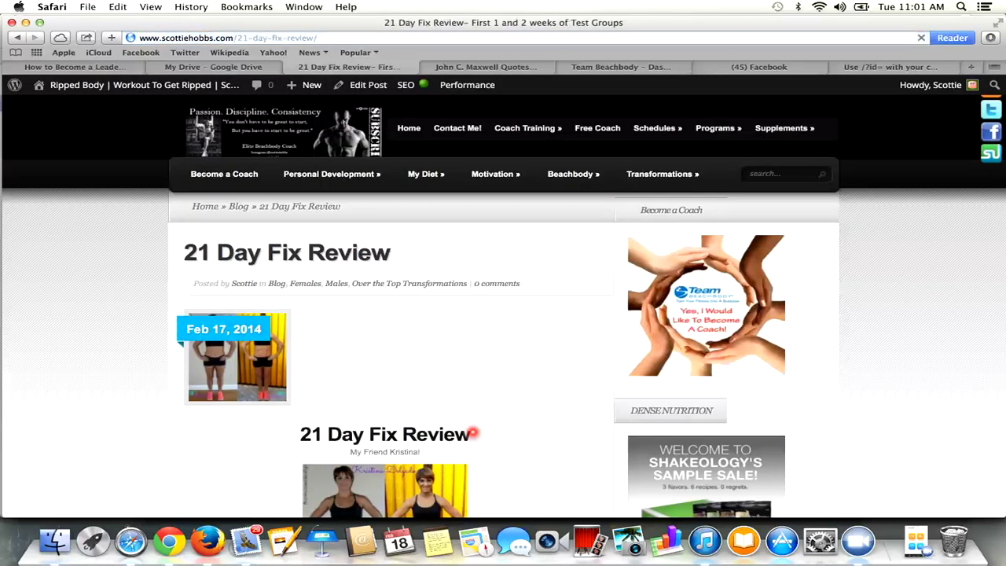
scroll(485, 361, down, 5)
scroll(487, 360, down, 10)
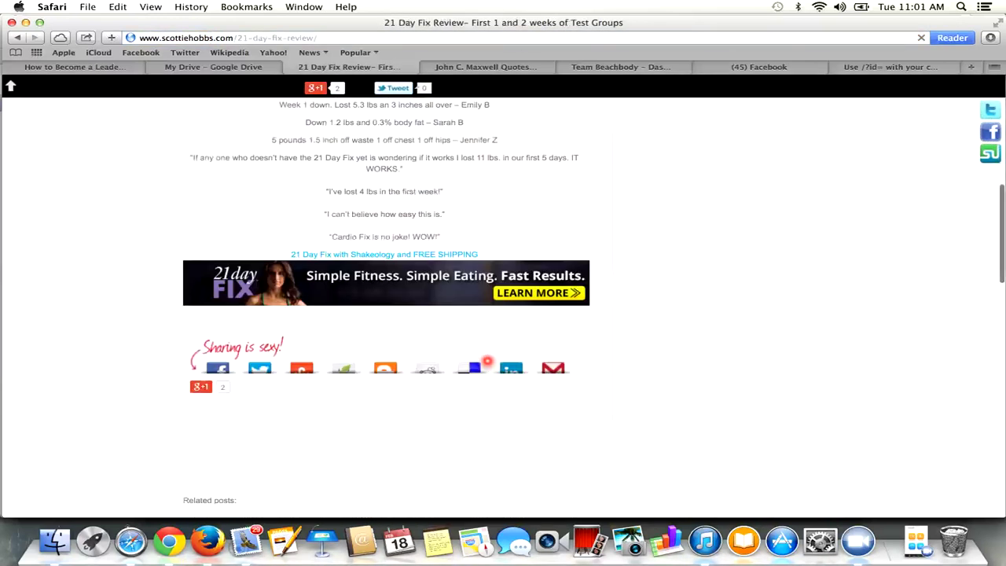
scroll(487, 360, up, 6)
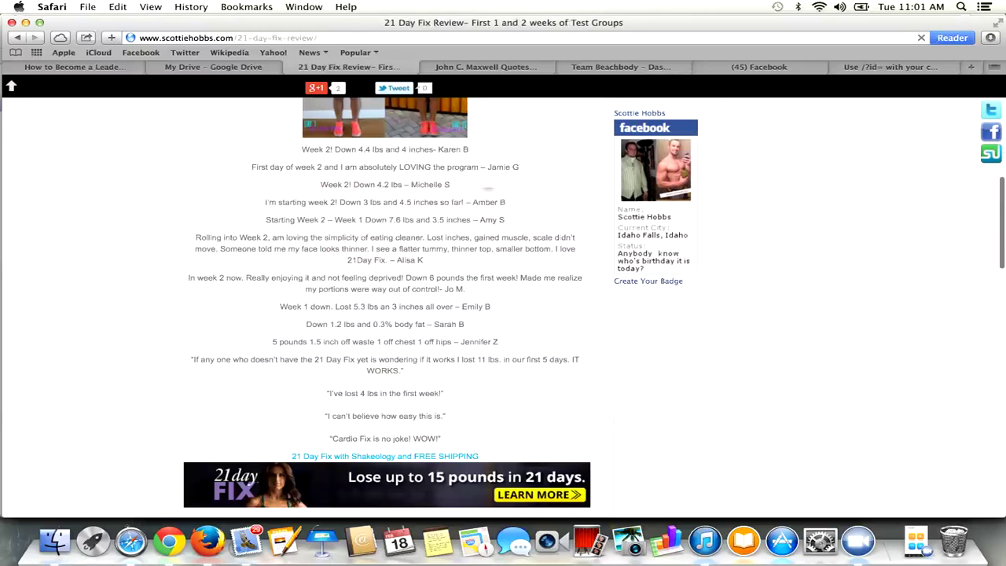
scroll(399, 336, down, 5)
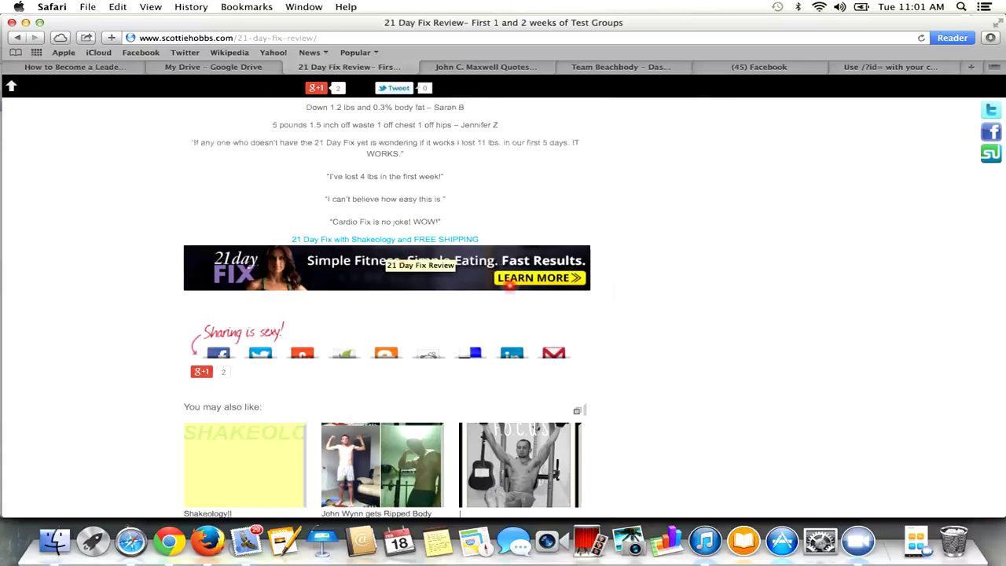
scroll(417, 330, down, 3)
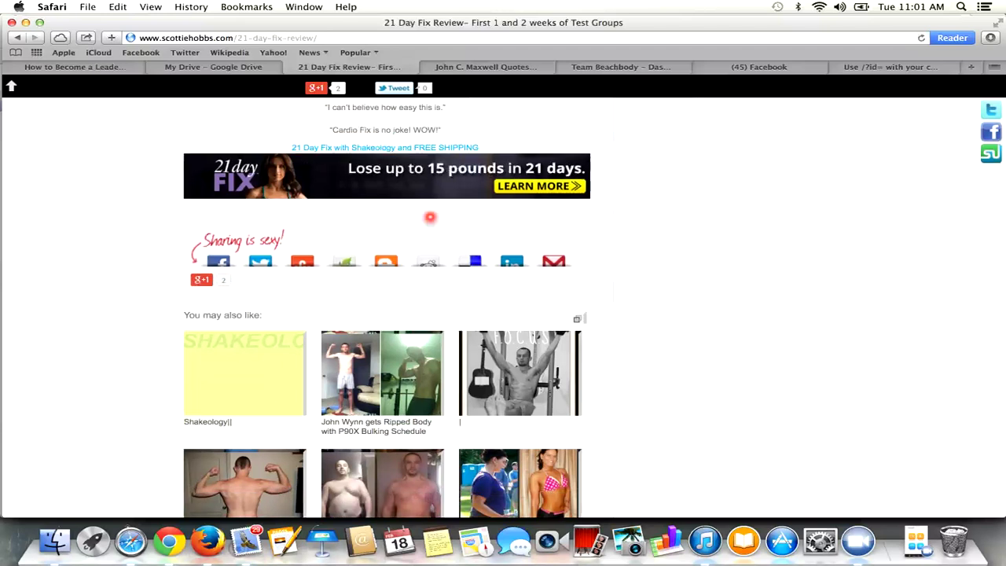
scroll(447, 288, down, 15)
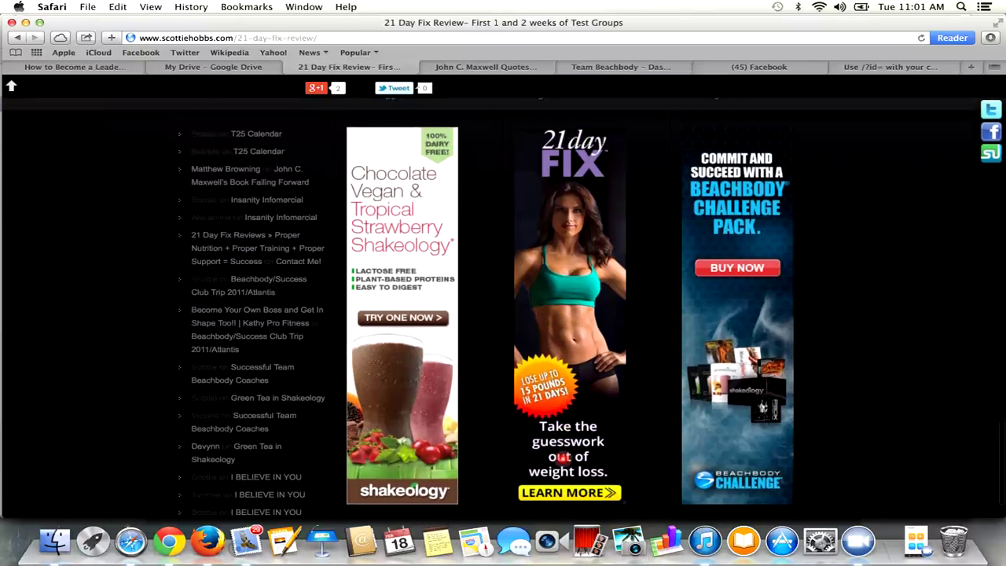
Follow the footer's 21 Day Fix banner link, review the 21 Day Fix packages in the linked shop, and return to the review post.
click(558, 485)
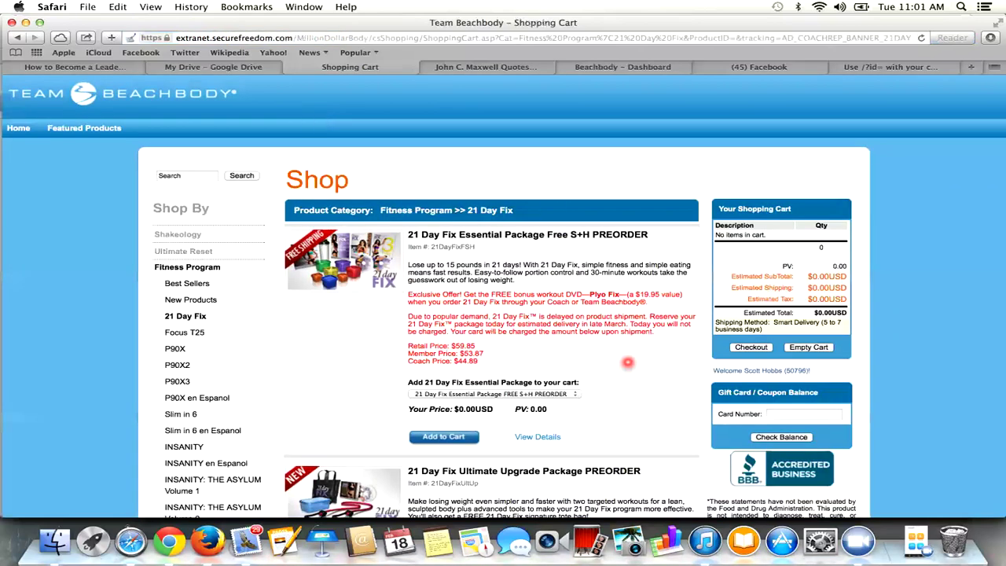
scroll(628, 362, down, 1)
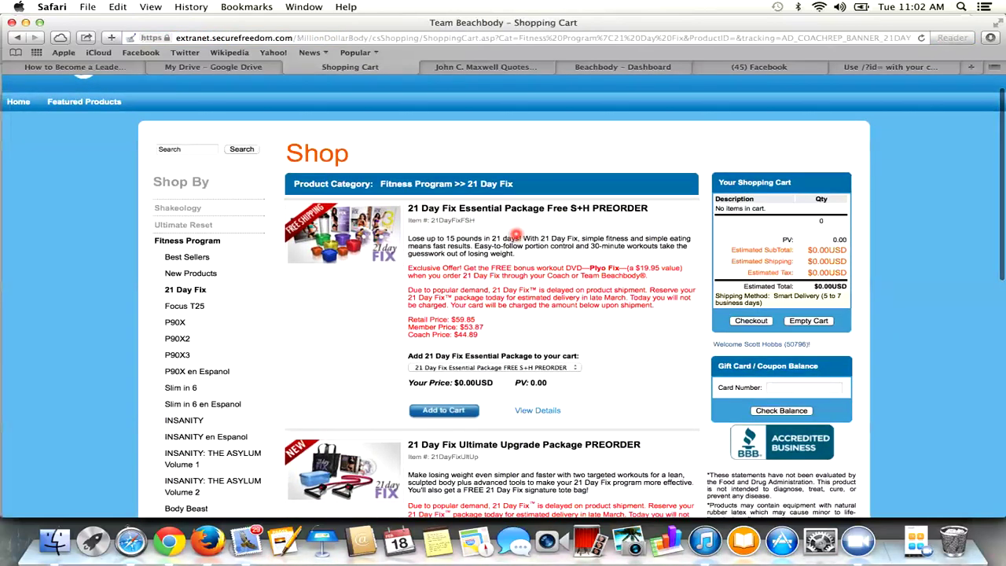
scroll(613, 221, down, 1)
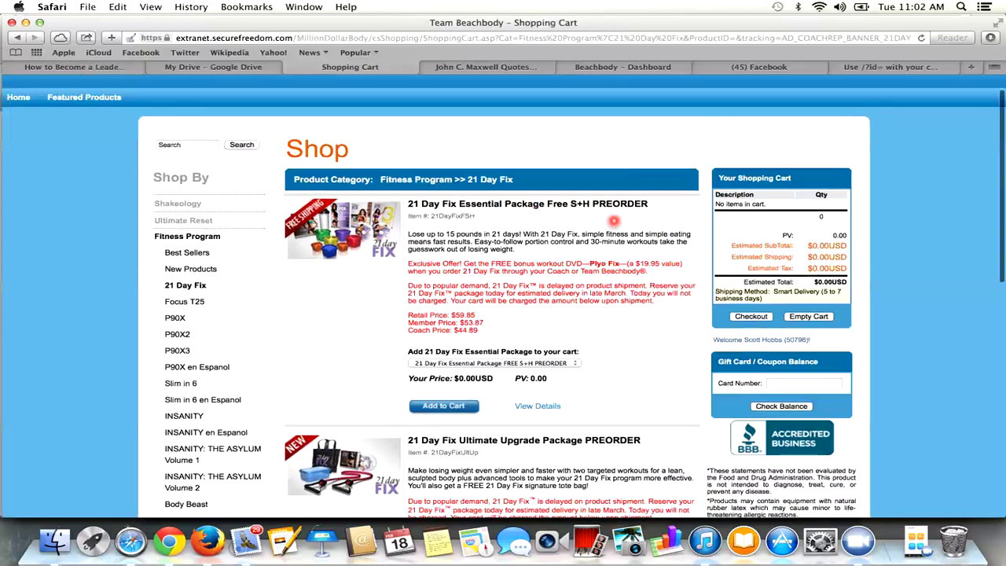
scroll(614, 221, down, 10)
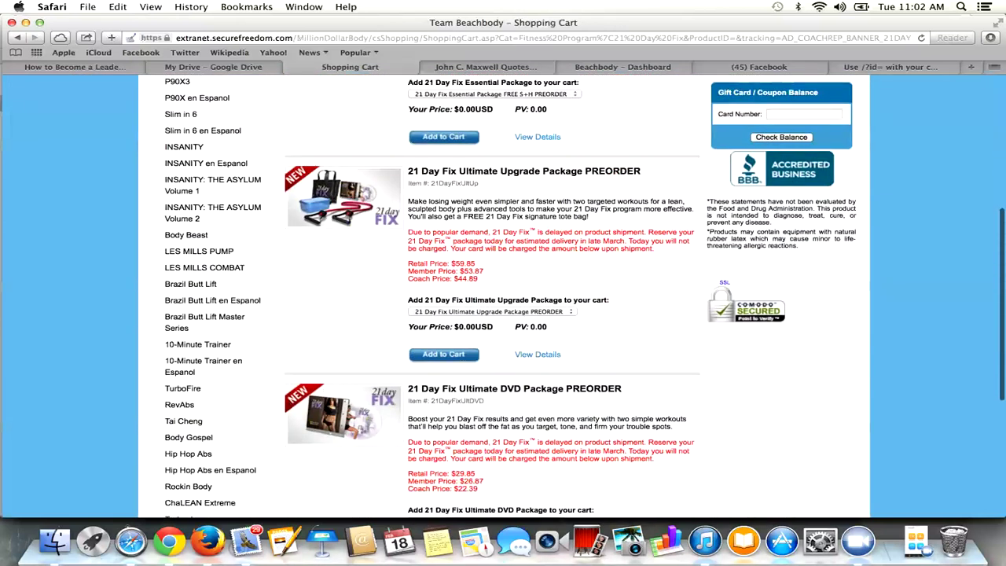
scroll(507, 231, up, 10)
scroll(506, 230, down, 15)
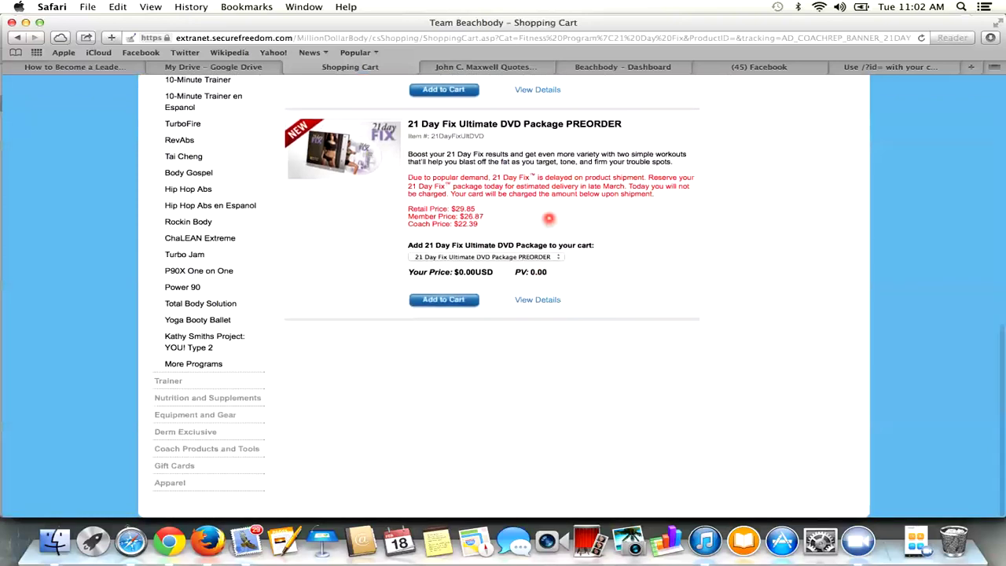
scroll(549, 219, up, 15)
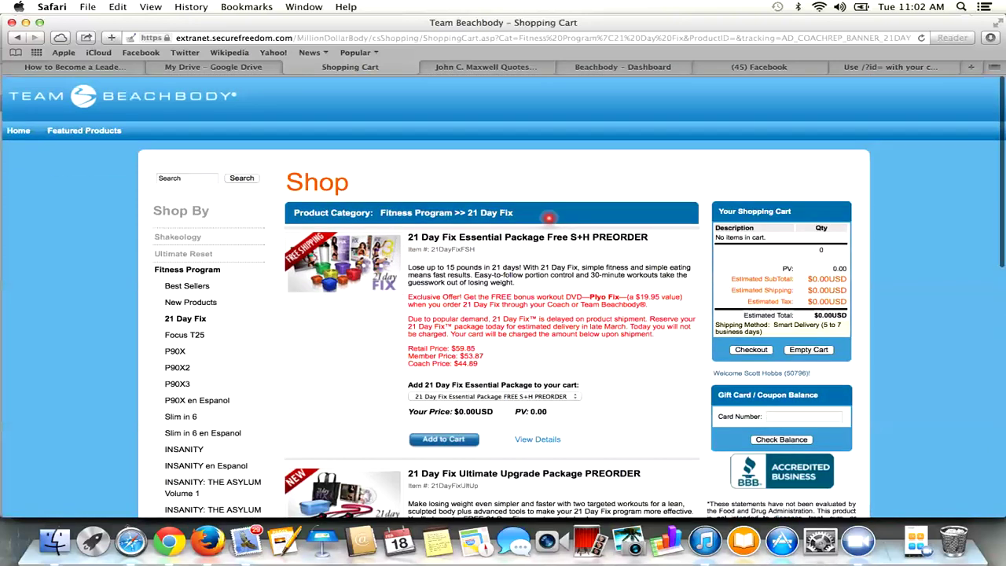
click(18, 36)
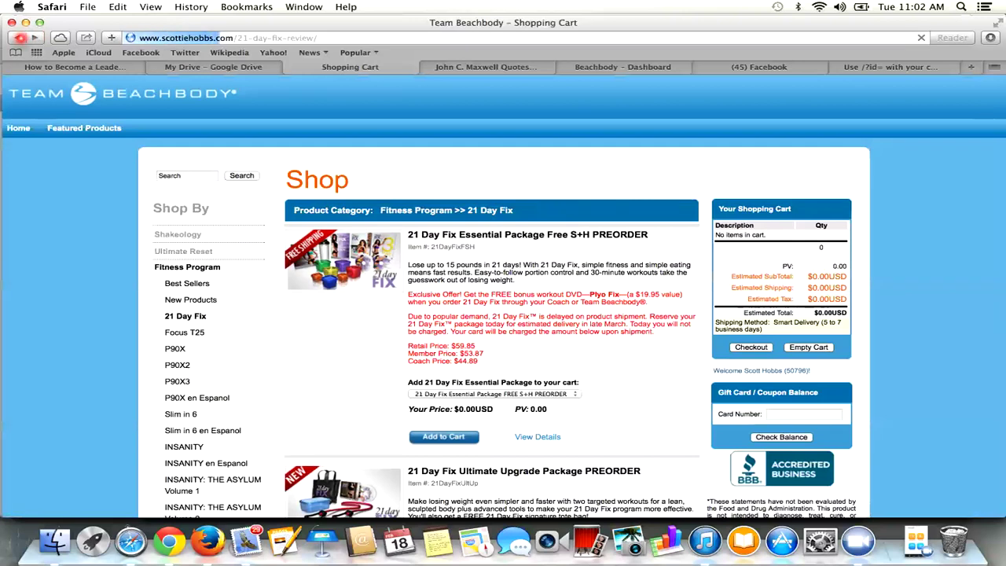